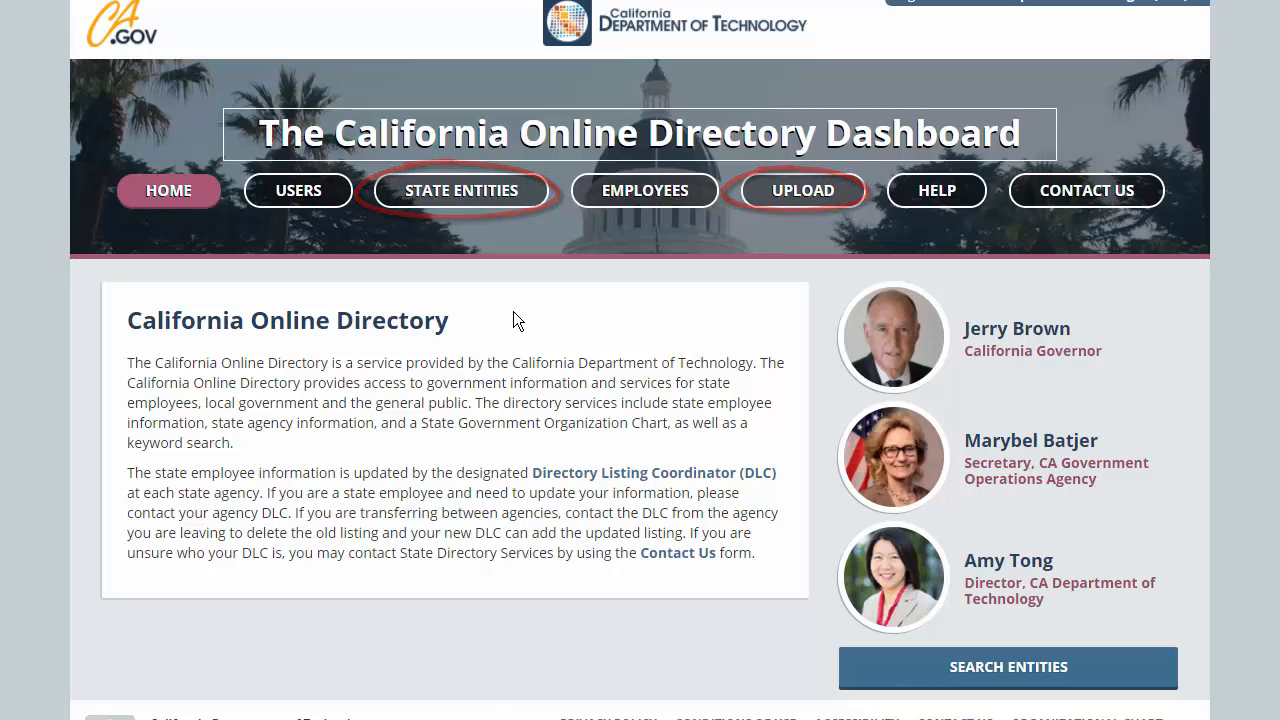
- Open the State Entities page and scroll through the My Entities list
click(461, 191)
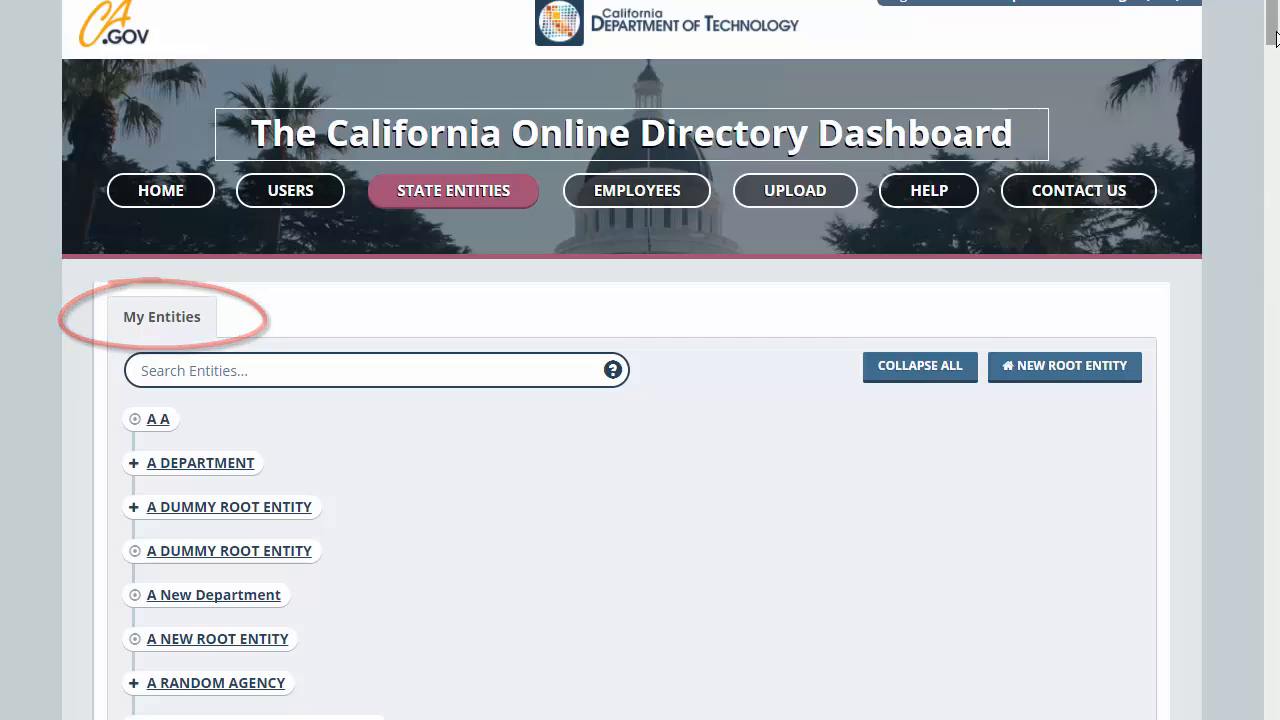
scroll(1278, 72, down, 4)
drag(1278, 72, 1275, 213)
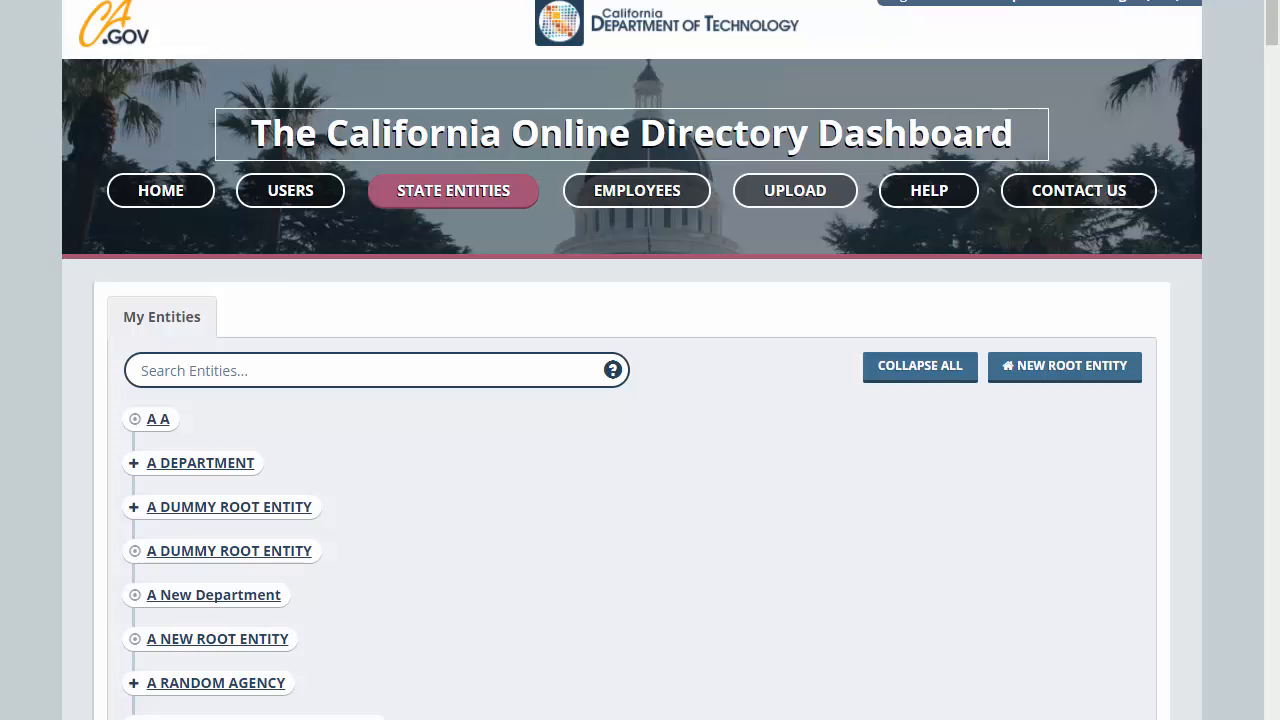
- Create root entity AAA Department with website aaa.ca.gov and entity type Department
click(1053, 366)
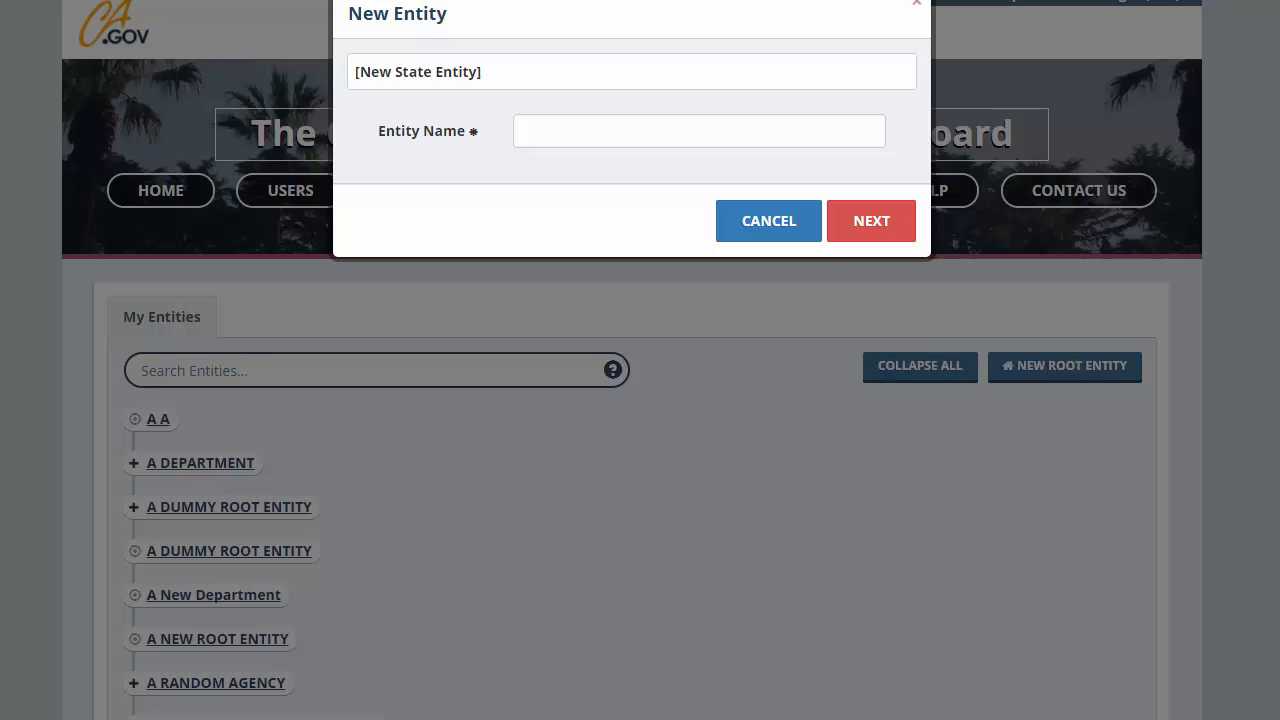
click(573, 131)
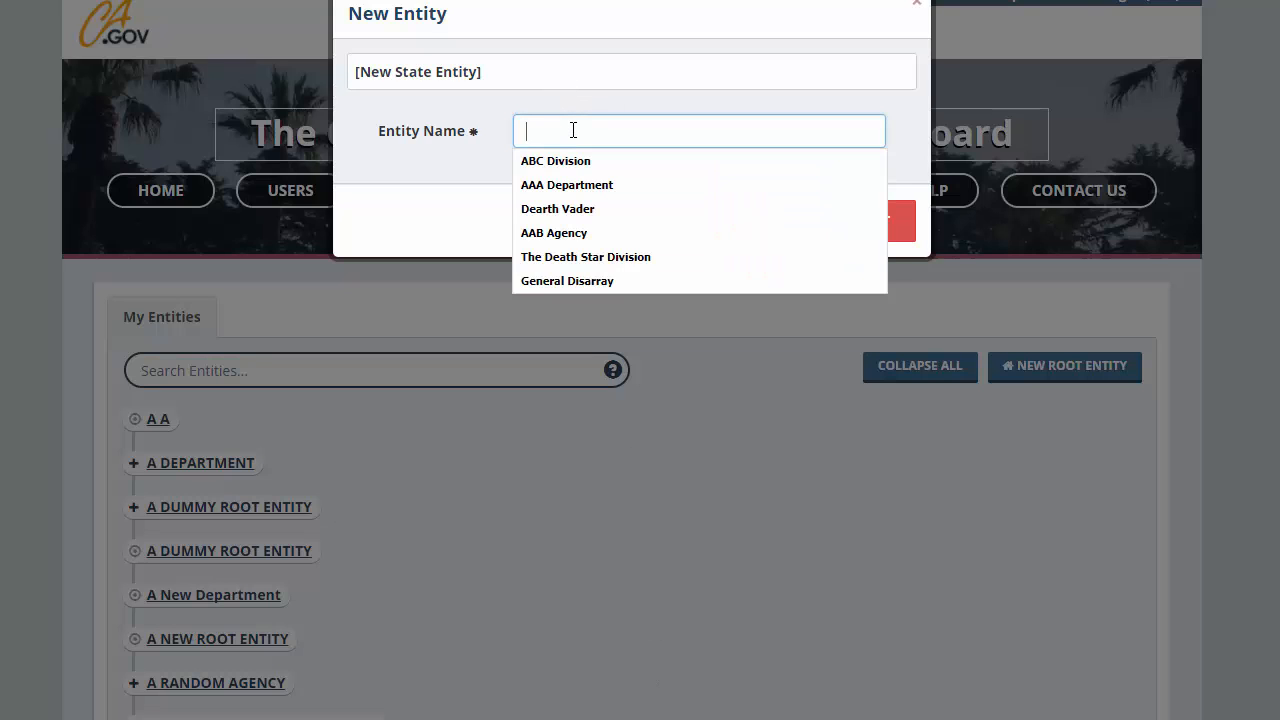
click(566, 184)
click(886, 230)
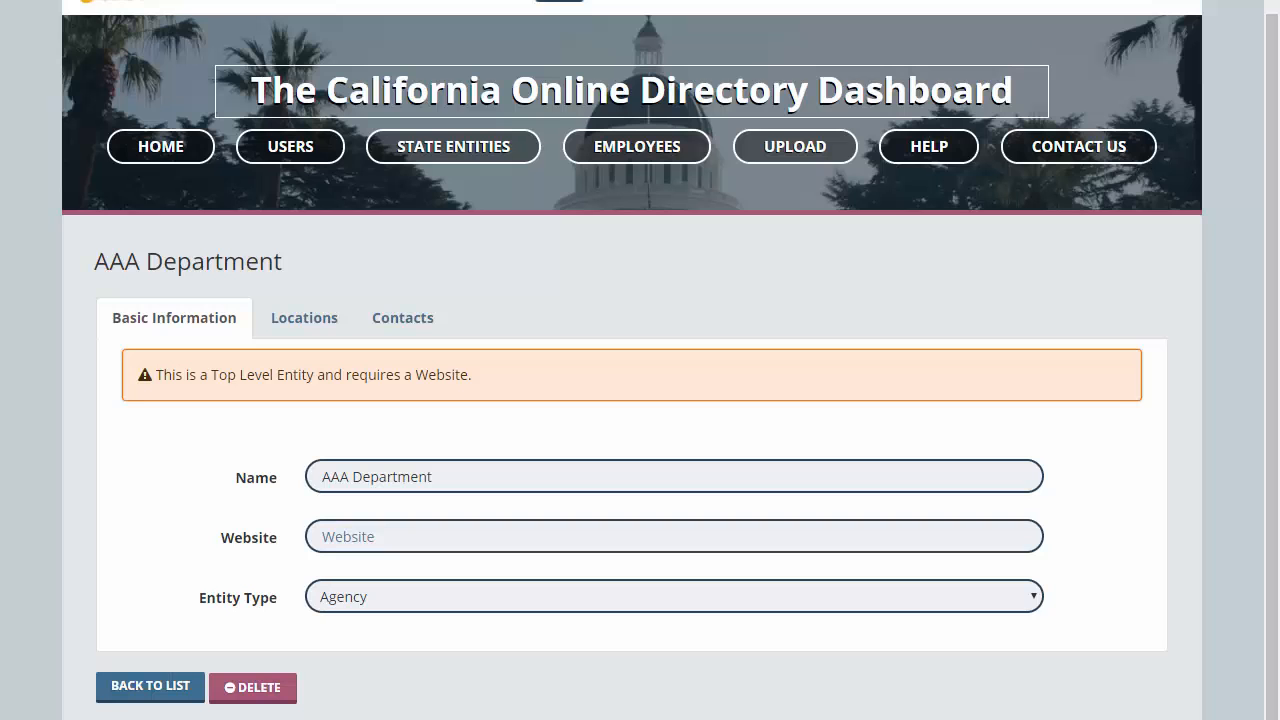
click(351, 538)
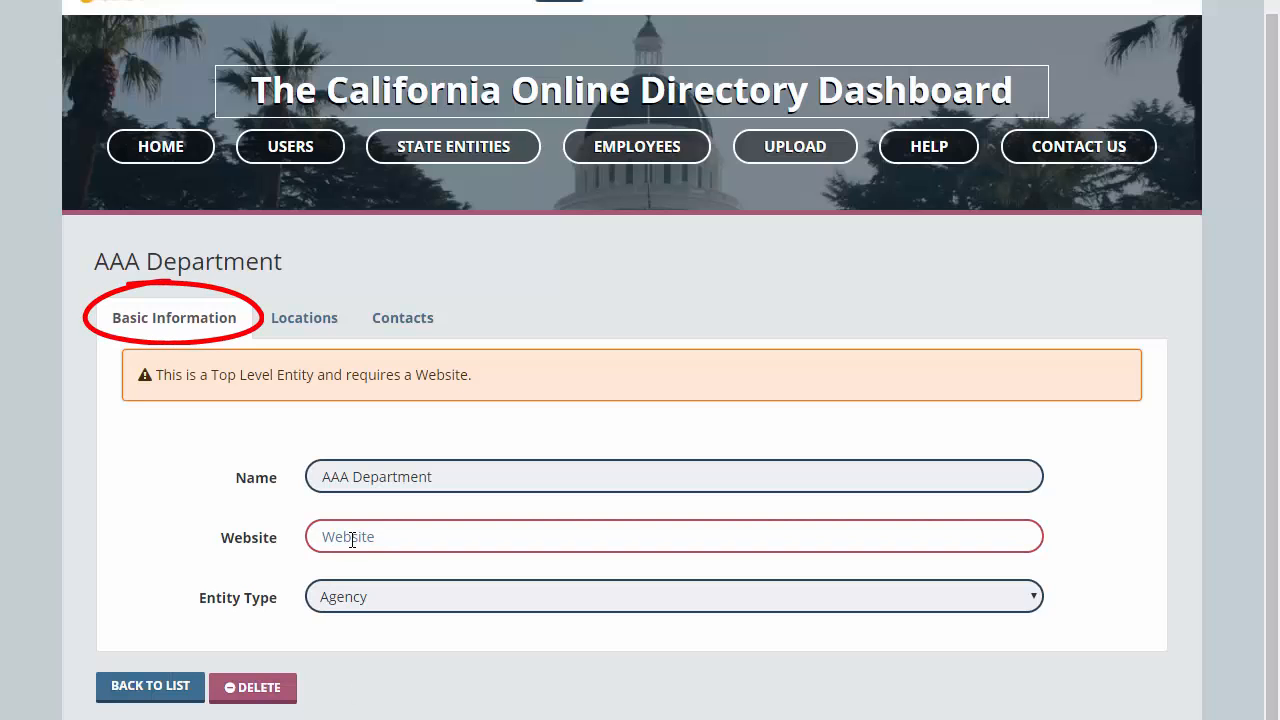
text(aaa)
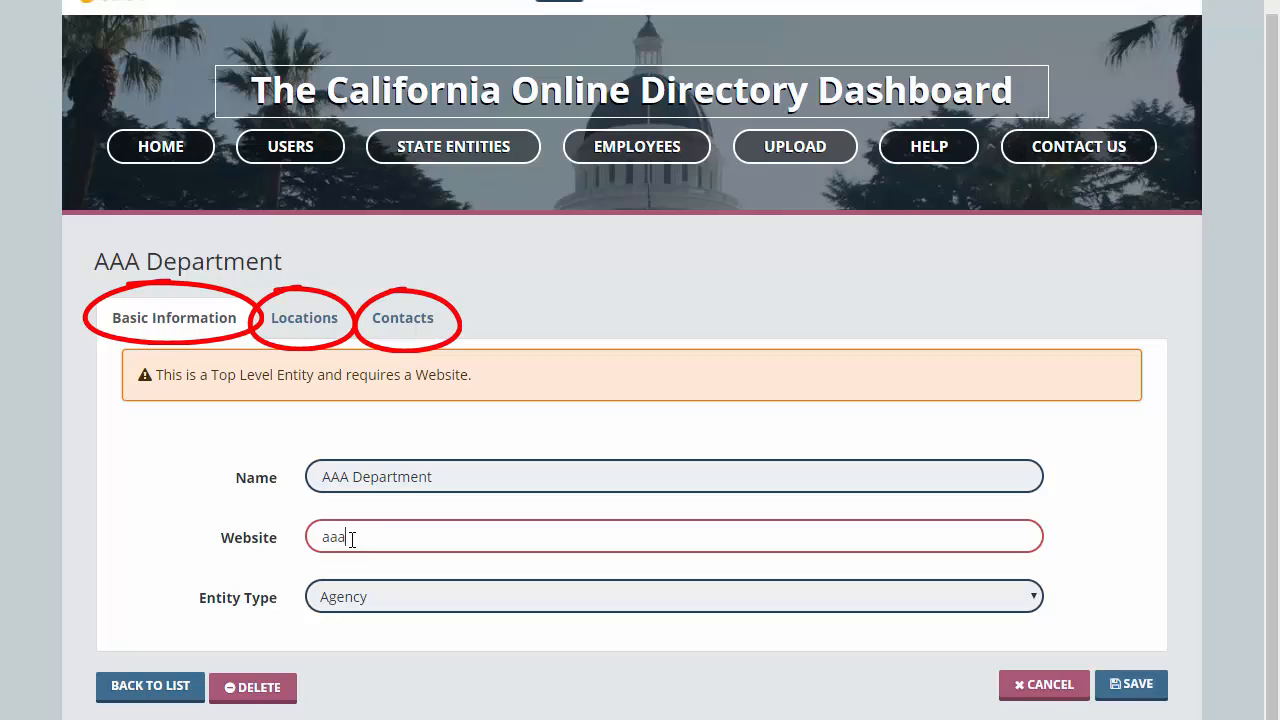
text(.ca.gov)
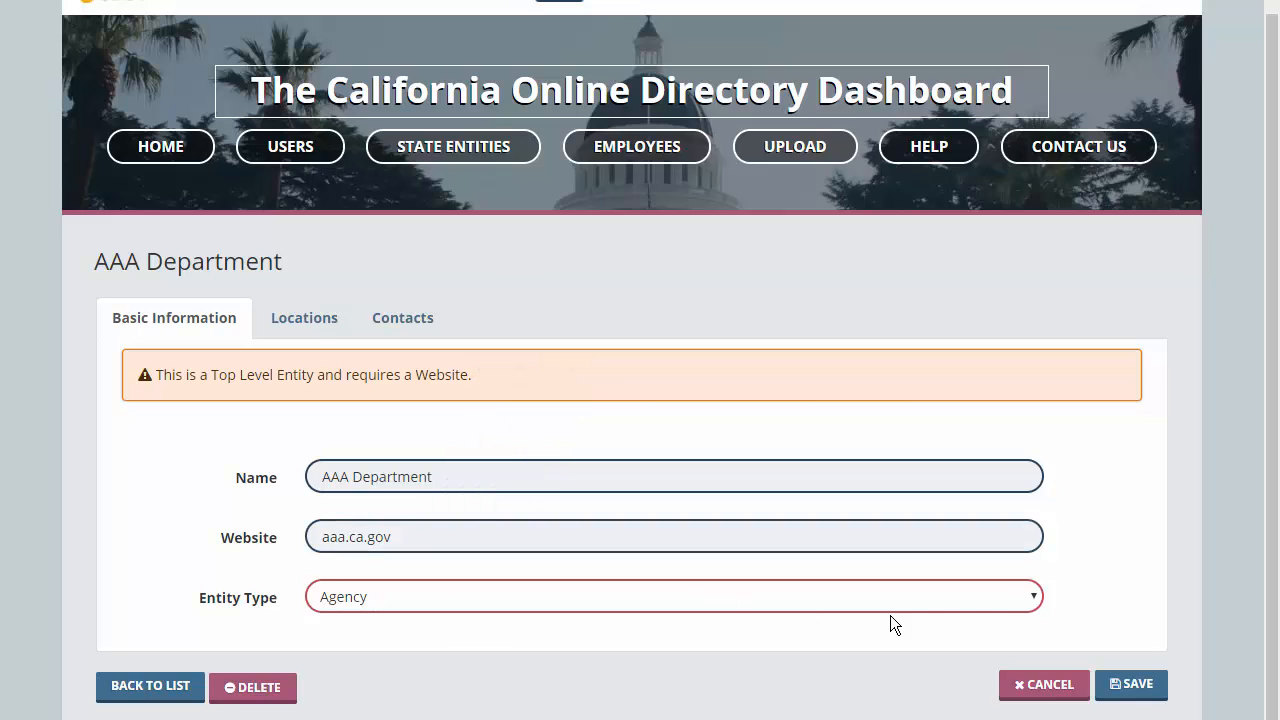
click(1035, 598)
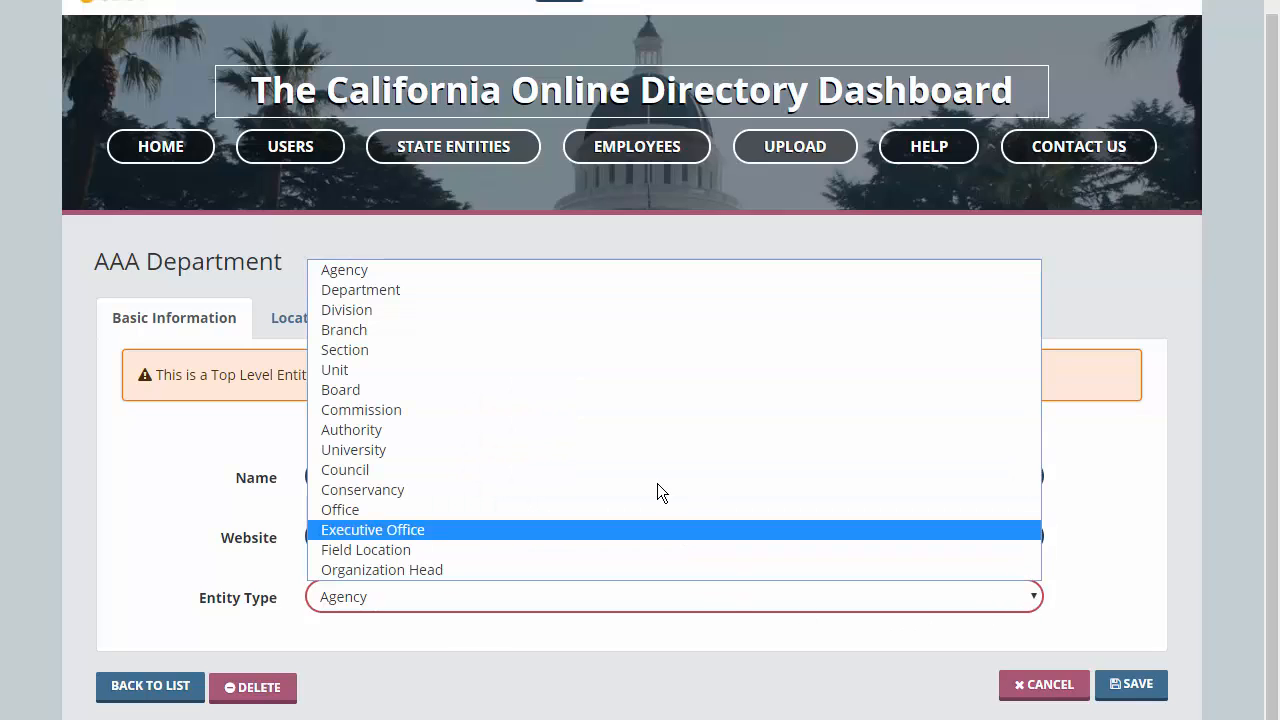
click(399, 293)
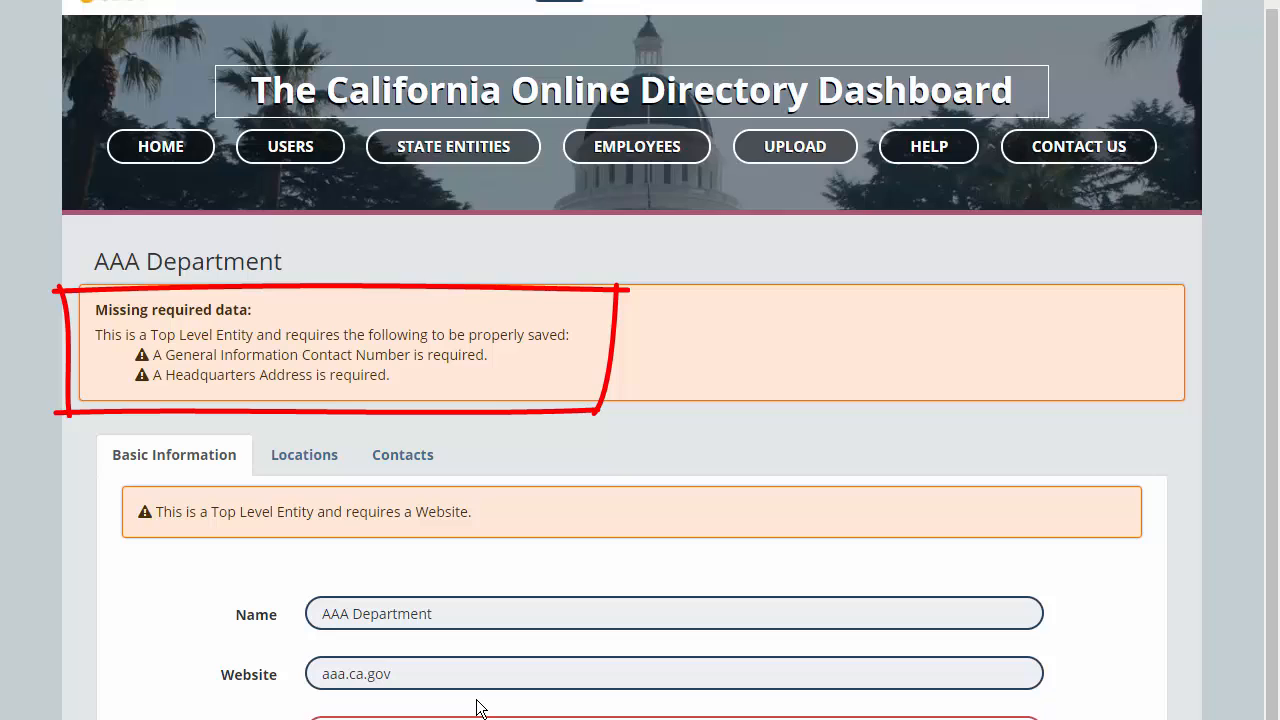
- Add an autofilled saved address as AAA Department's location, set its type to Headquarters, and save
click(293, 462)
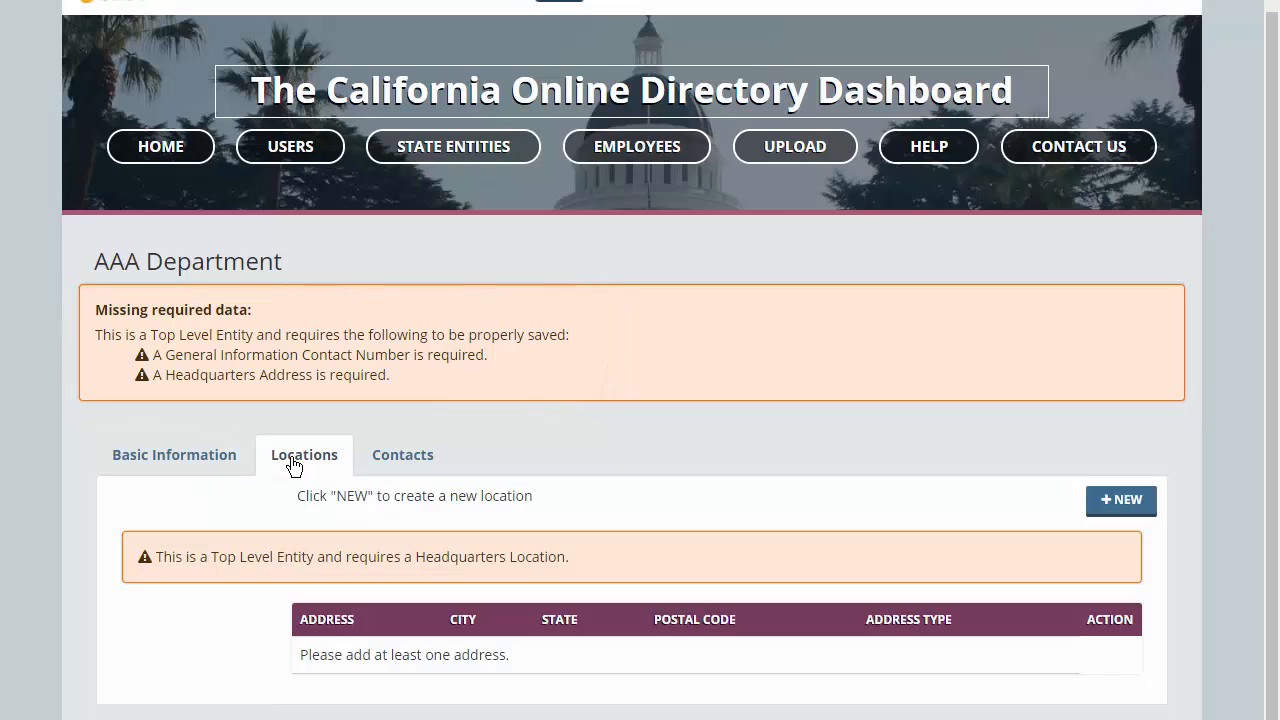
click(1124, 502)
click(660, 69)
click(654, 102)
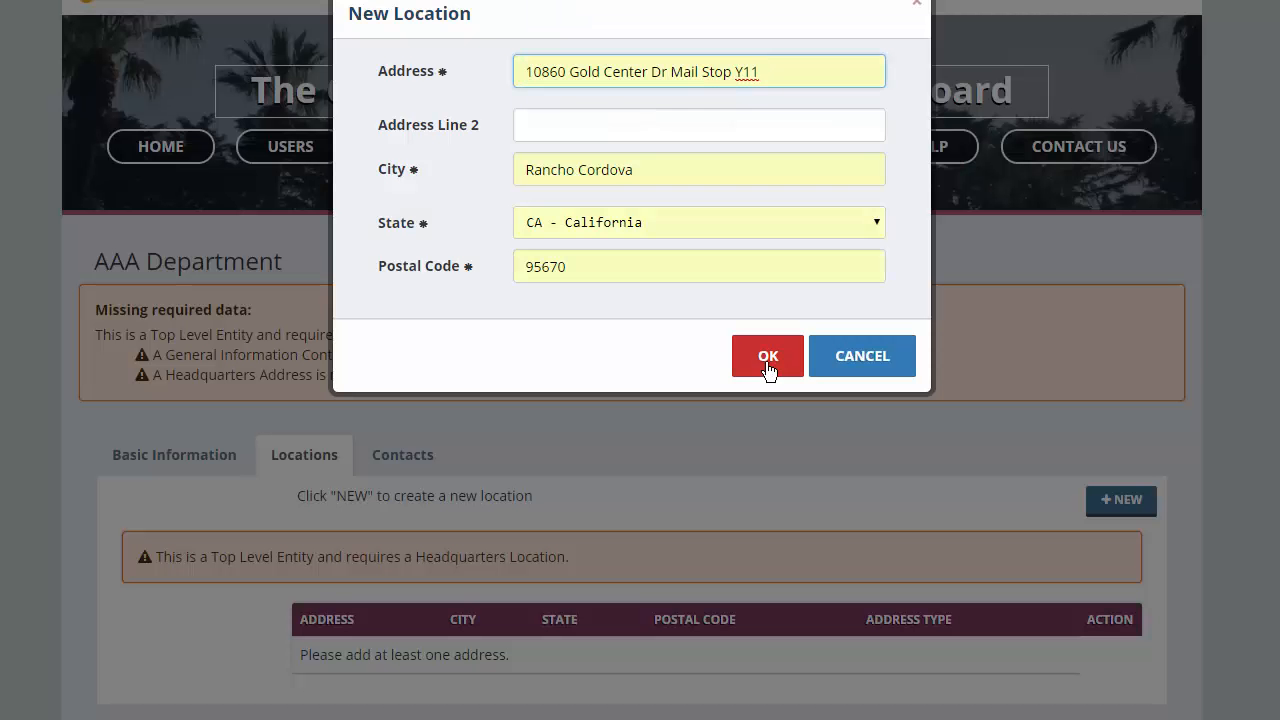
click(767, 362)
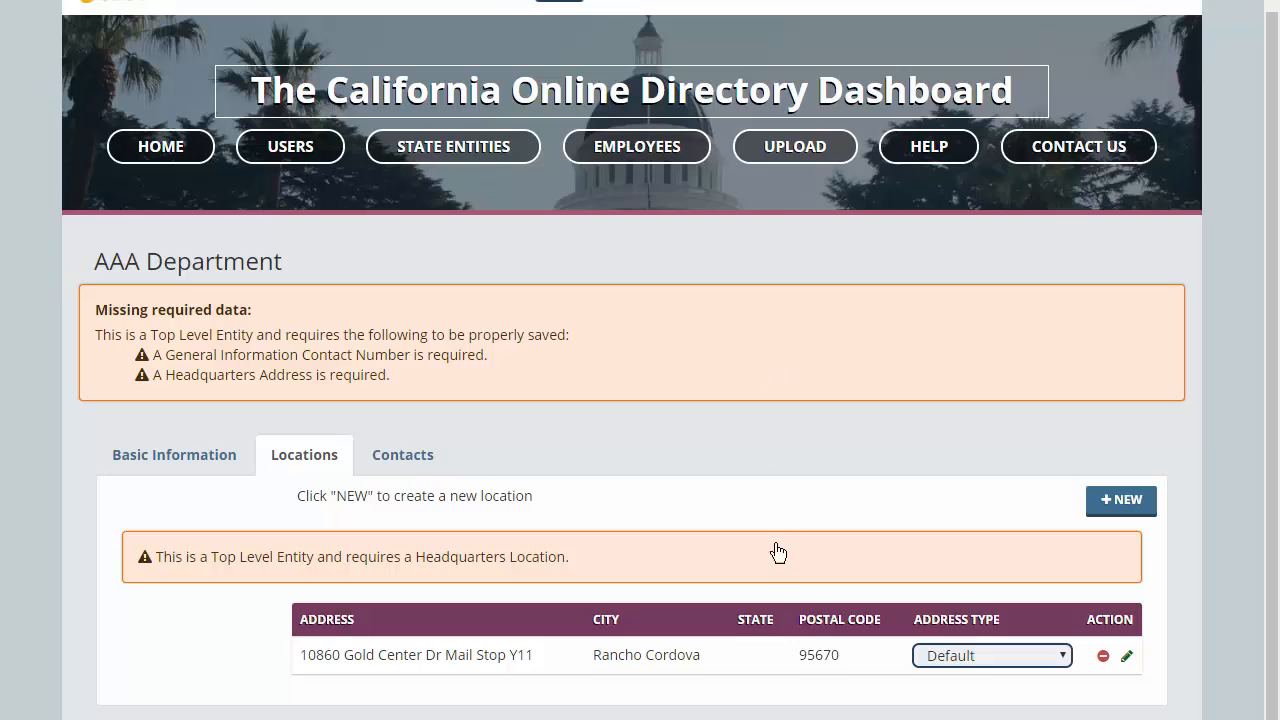
click(1063, 654)
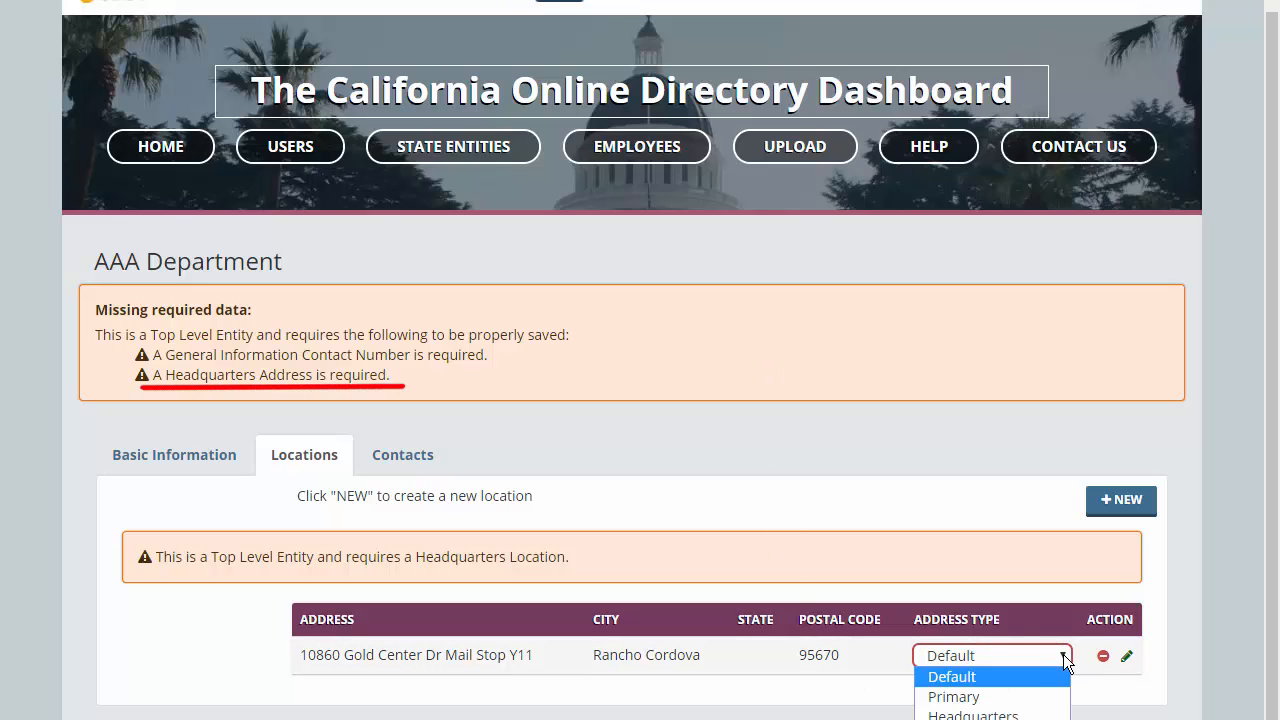
scroll(1063, 654, down, 1)
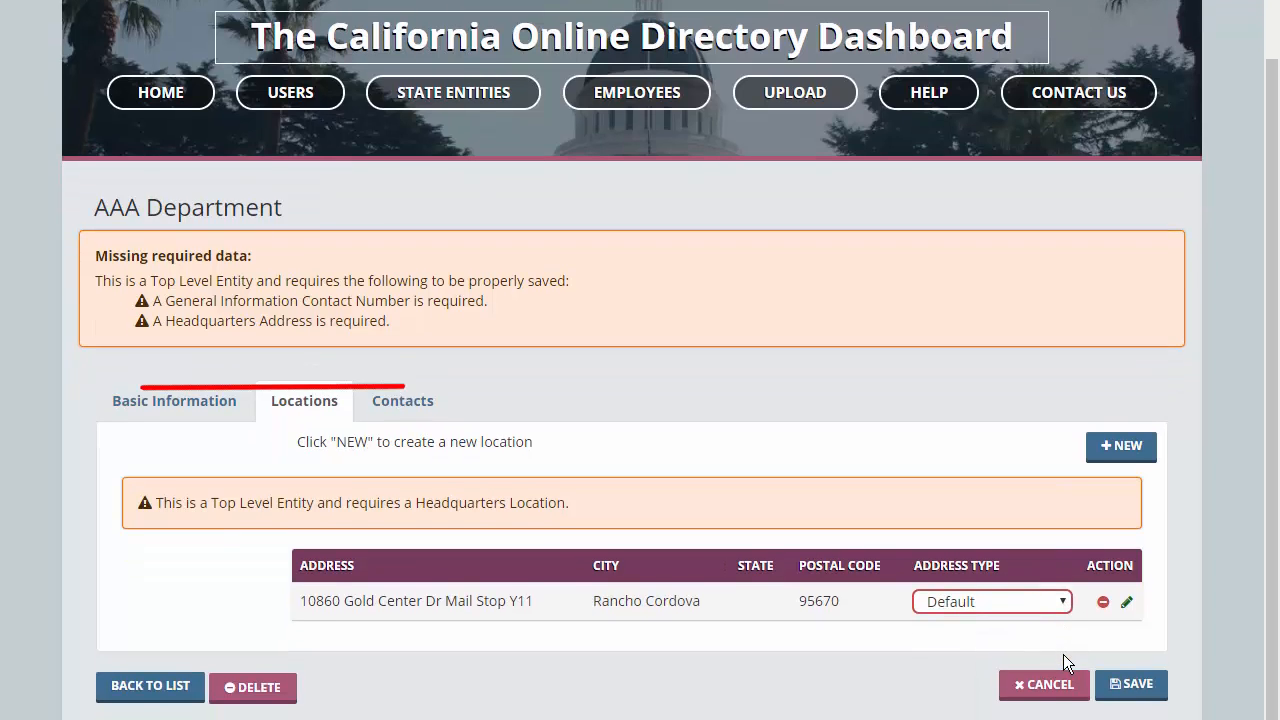
click(1064, 603)
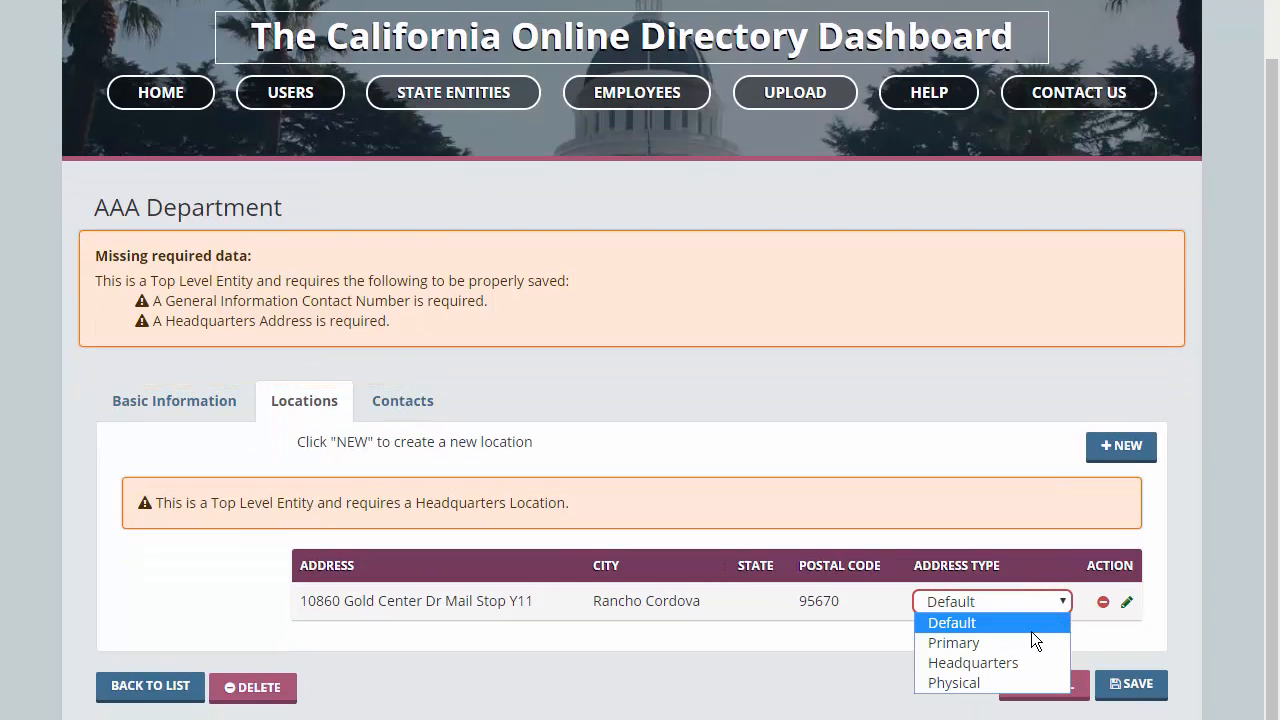
click(1012, 662)
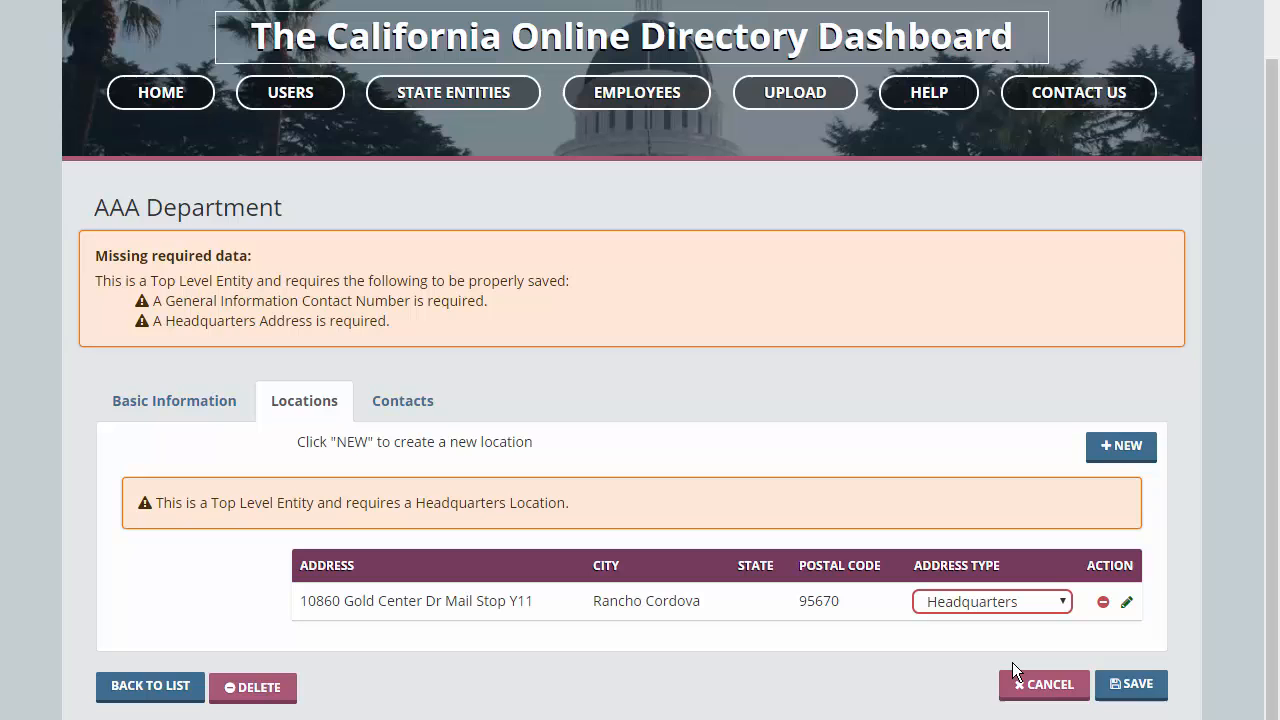
click(1127, 695)
- Add a General Information contact with the suggested name and a phone number, then save AAA Department
click(420, 406)
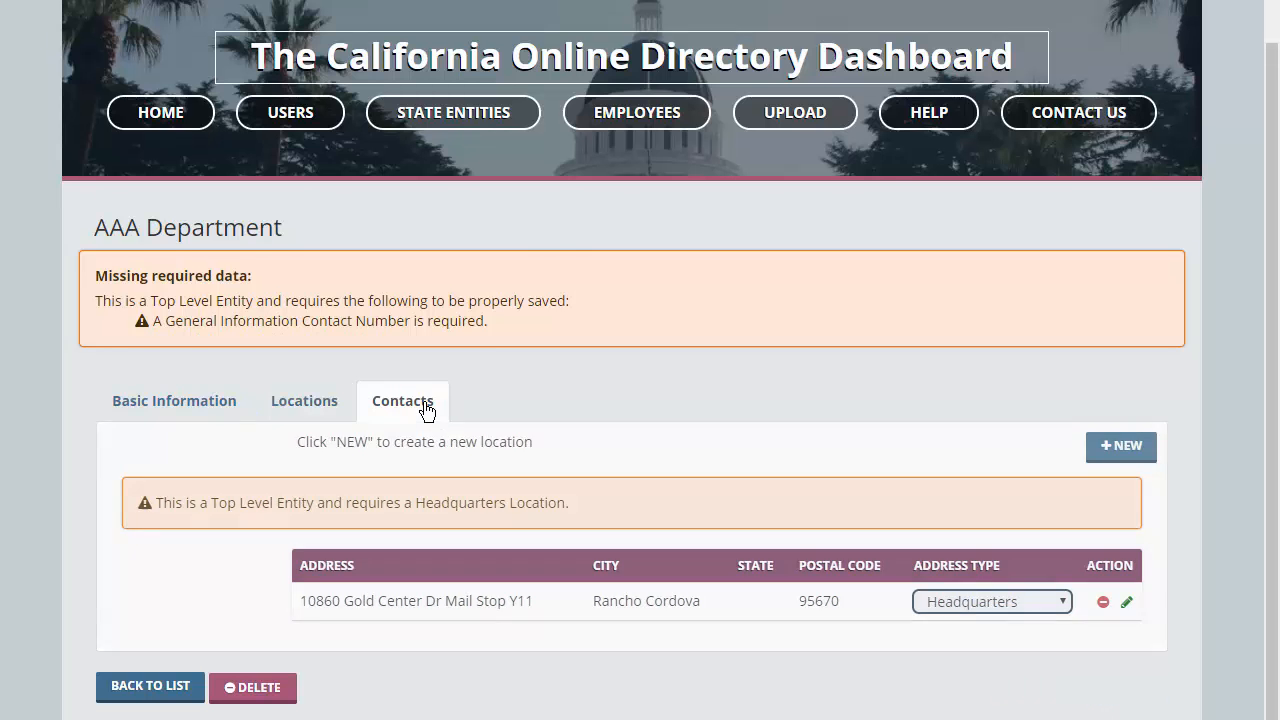
click(1117, 467)
click(569, 71)
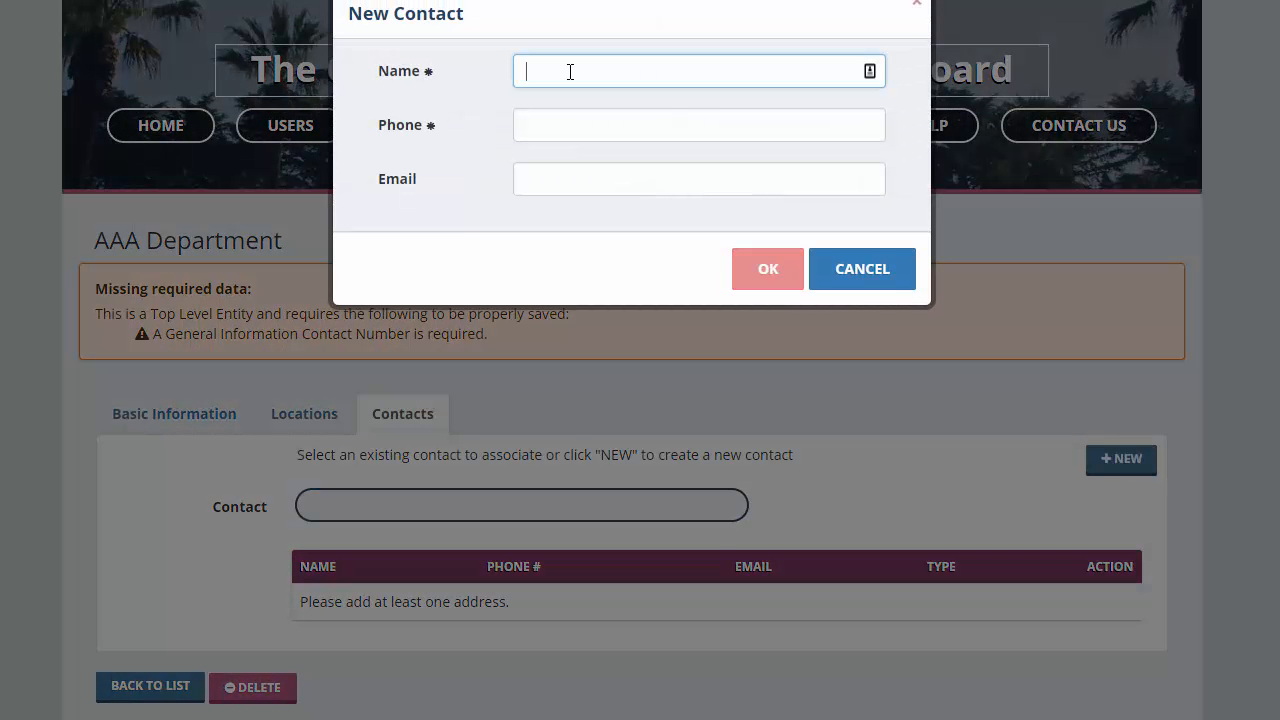
text(Joh)
key(Down)
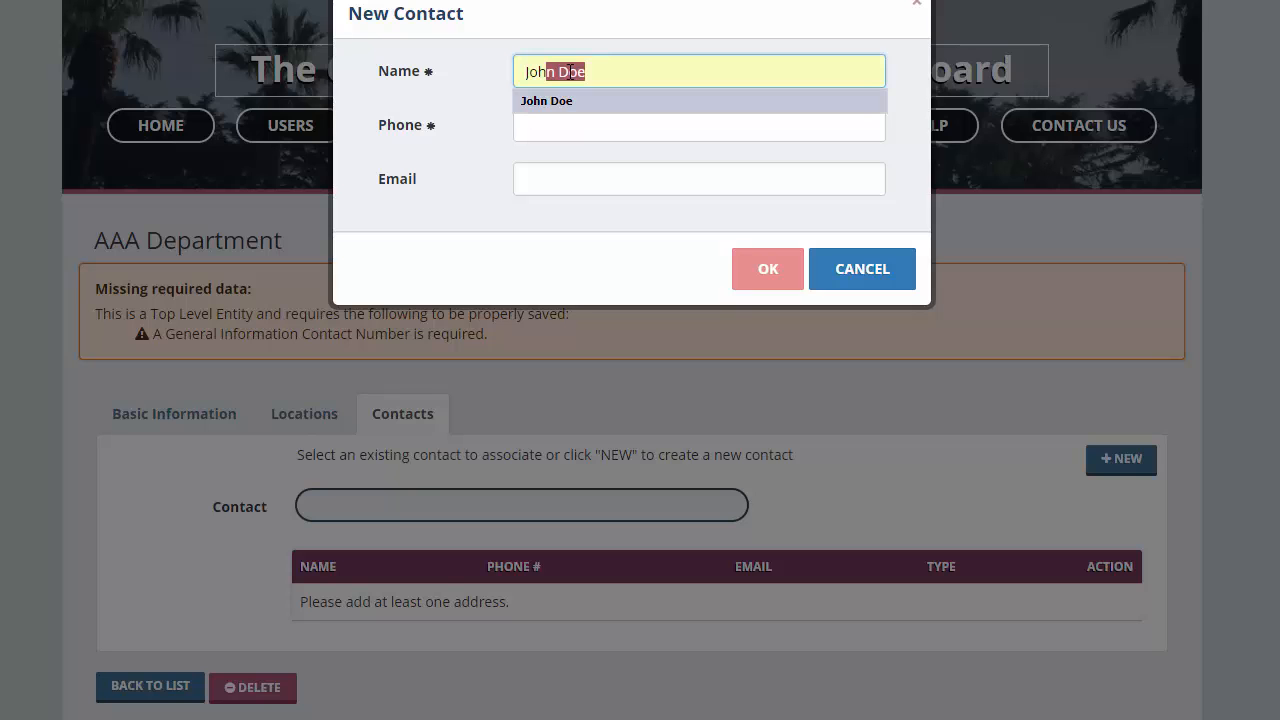
key(Return)
key(Tab)
text(916-555-1234)
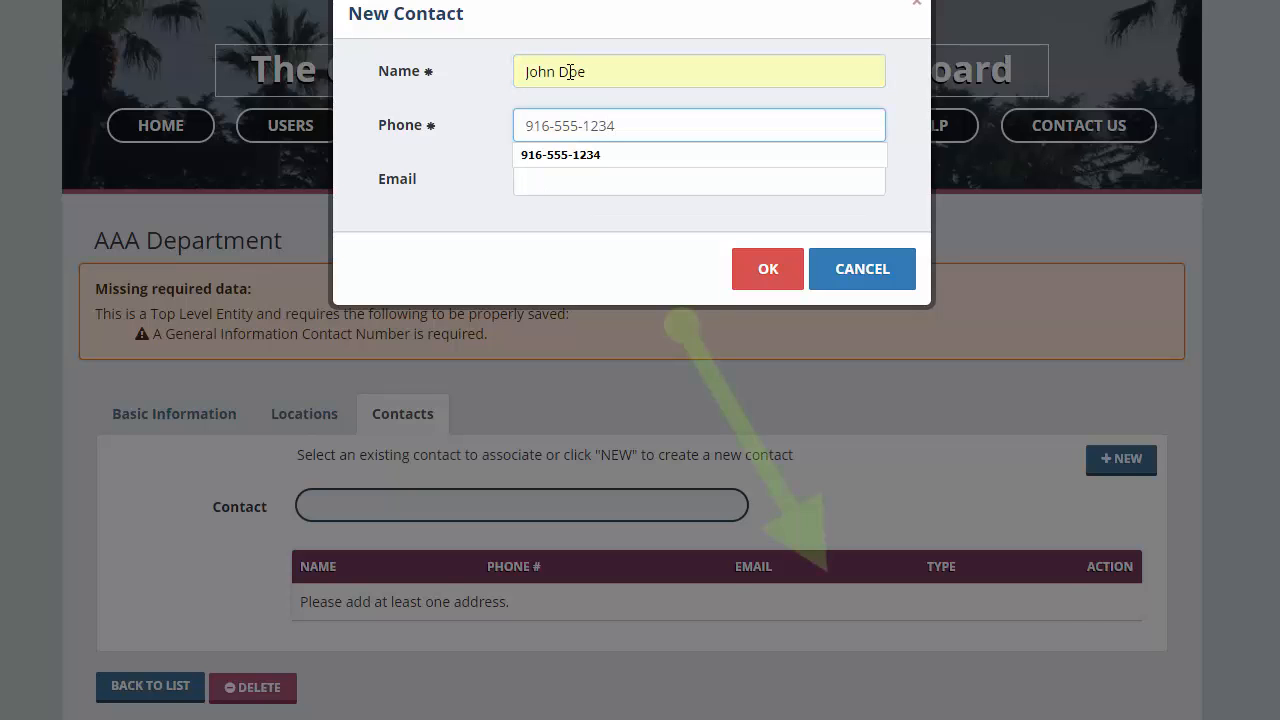
key(Return)
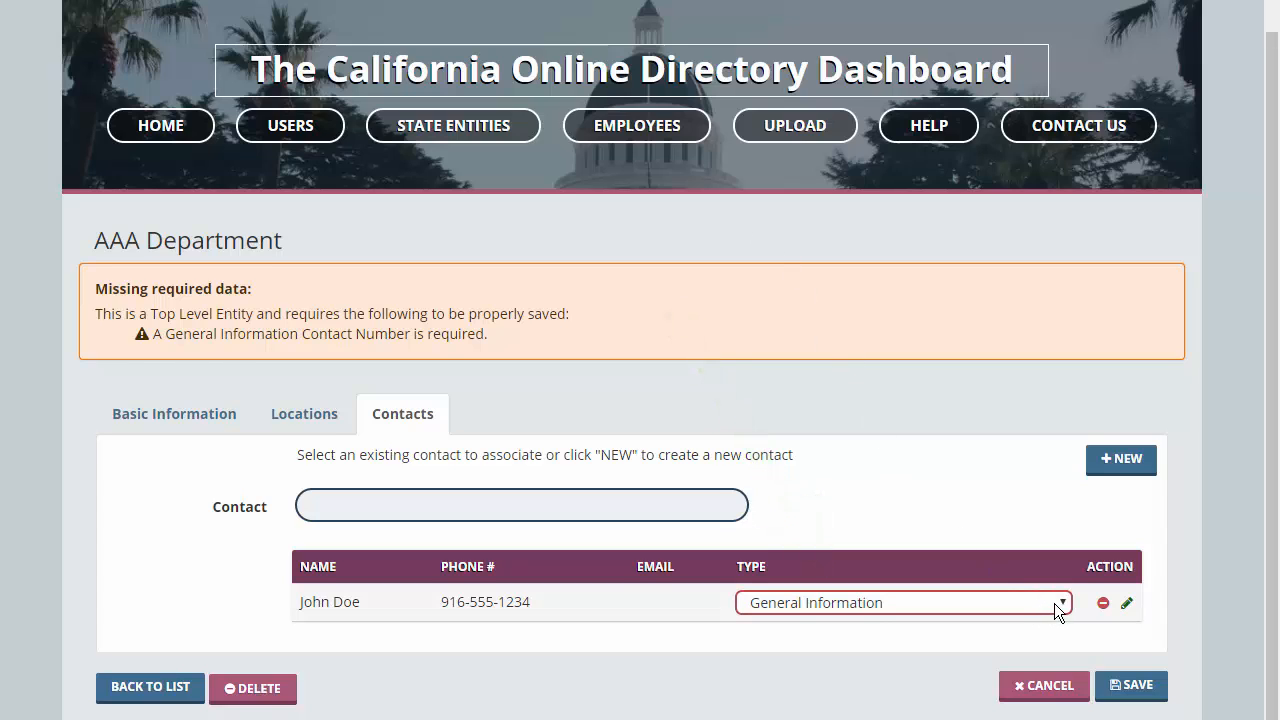
click(1131, 685)
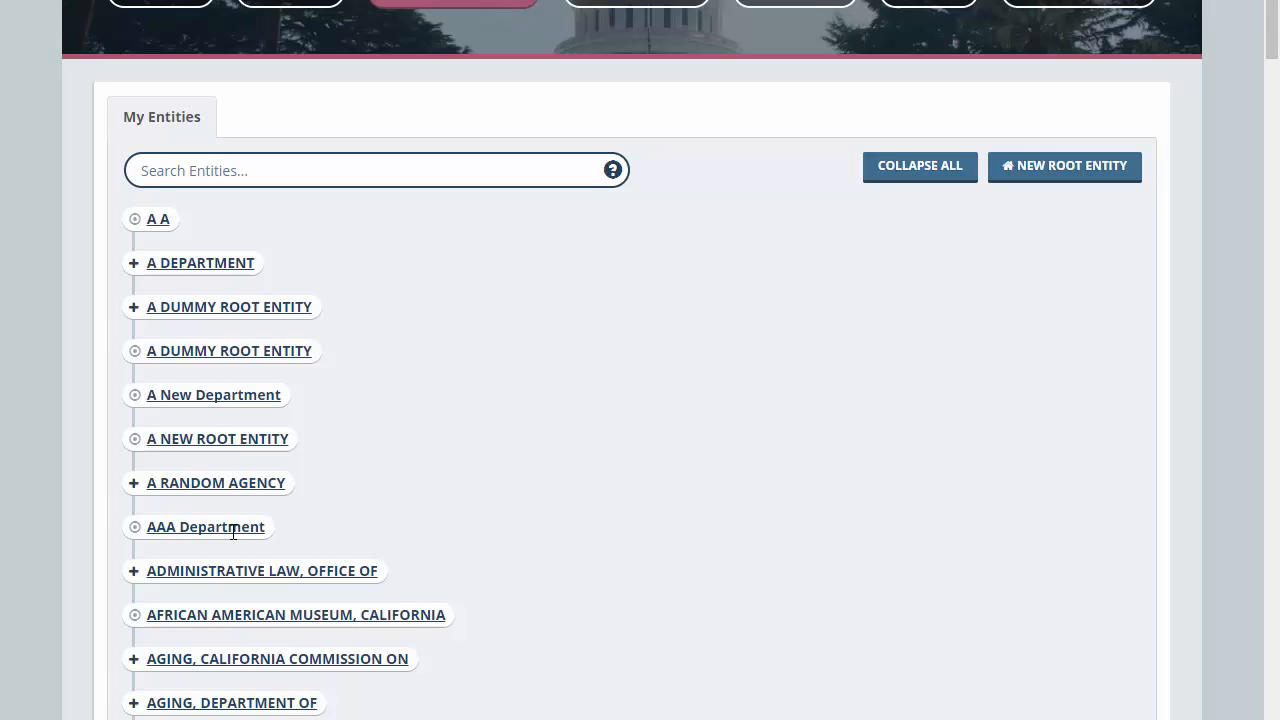
- Create child entity ABC Department under AAA Department with entity type Department
click(233, 531)
click(695, 172)
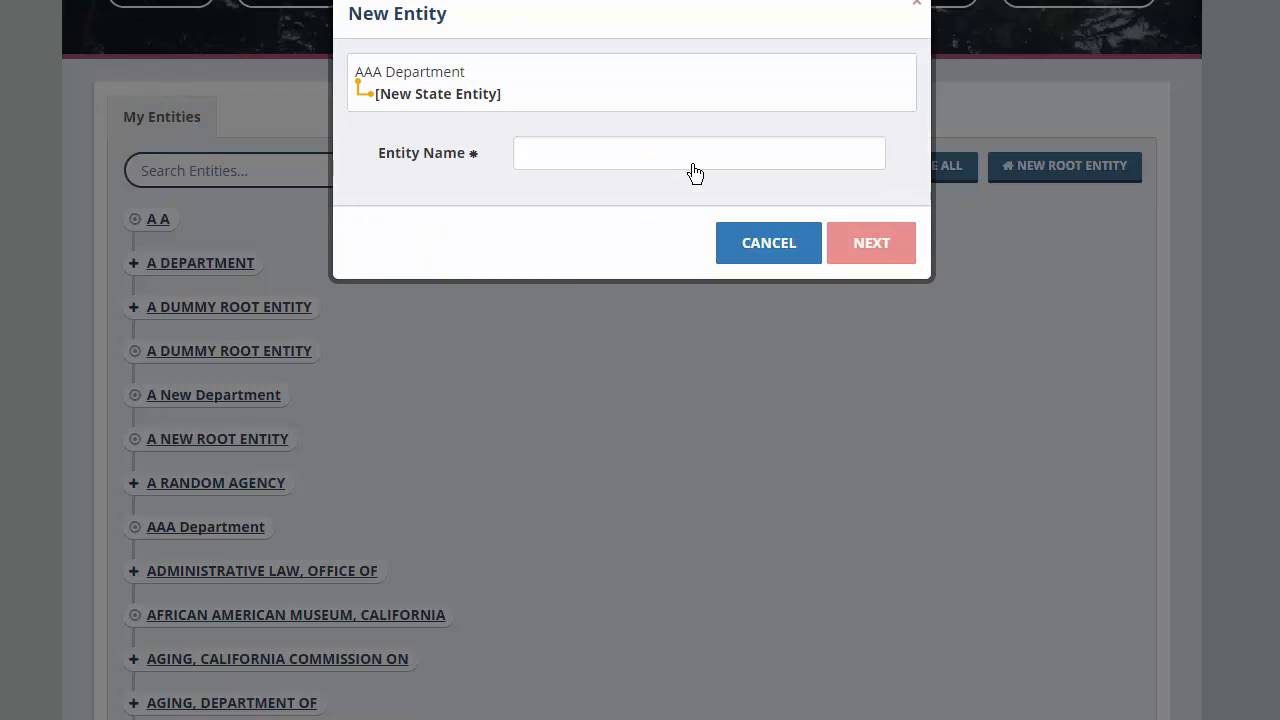
click(613, 156)
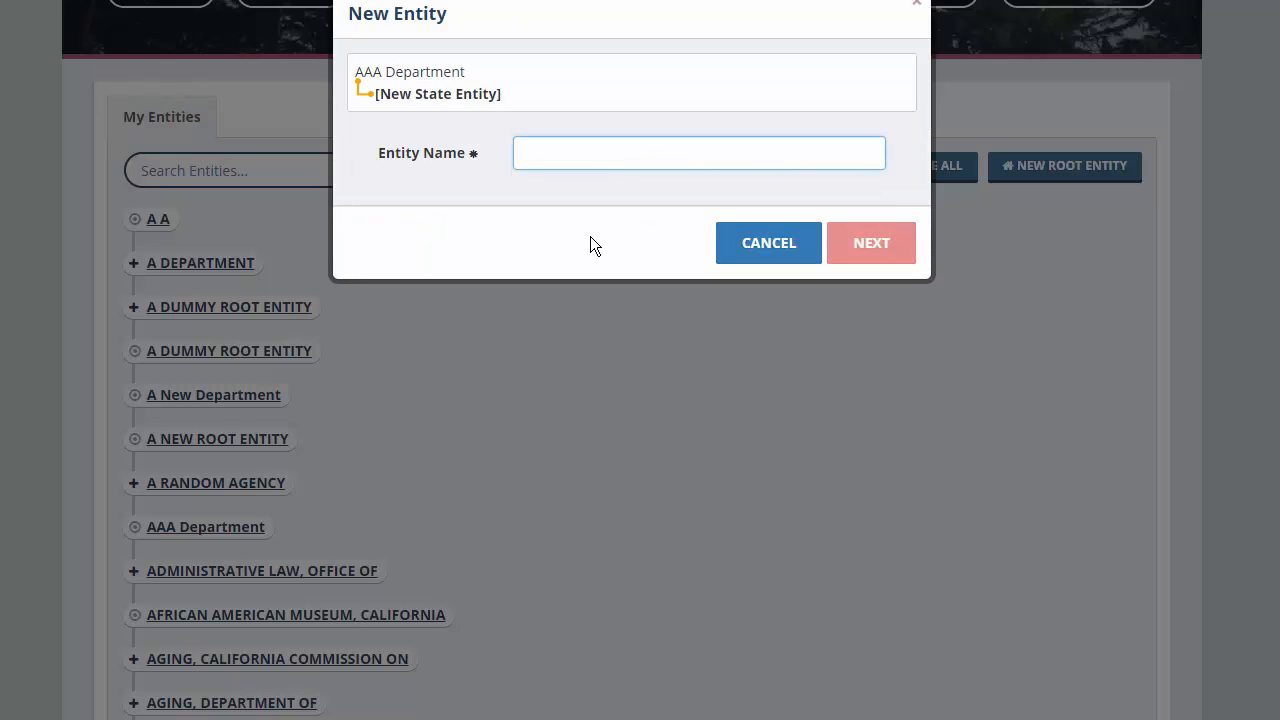
text(ABC )
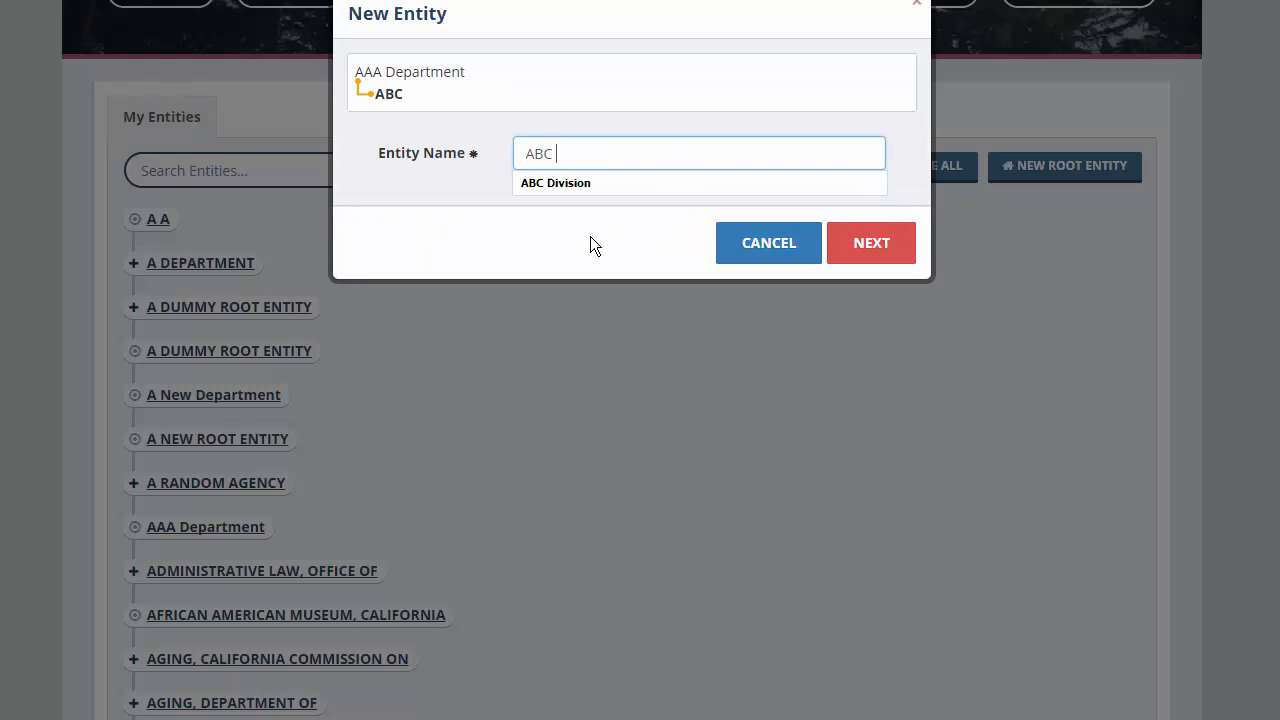
text(Department)
click(880, 258)
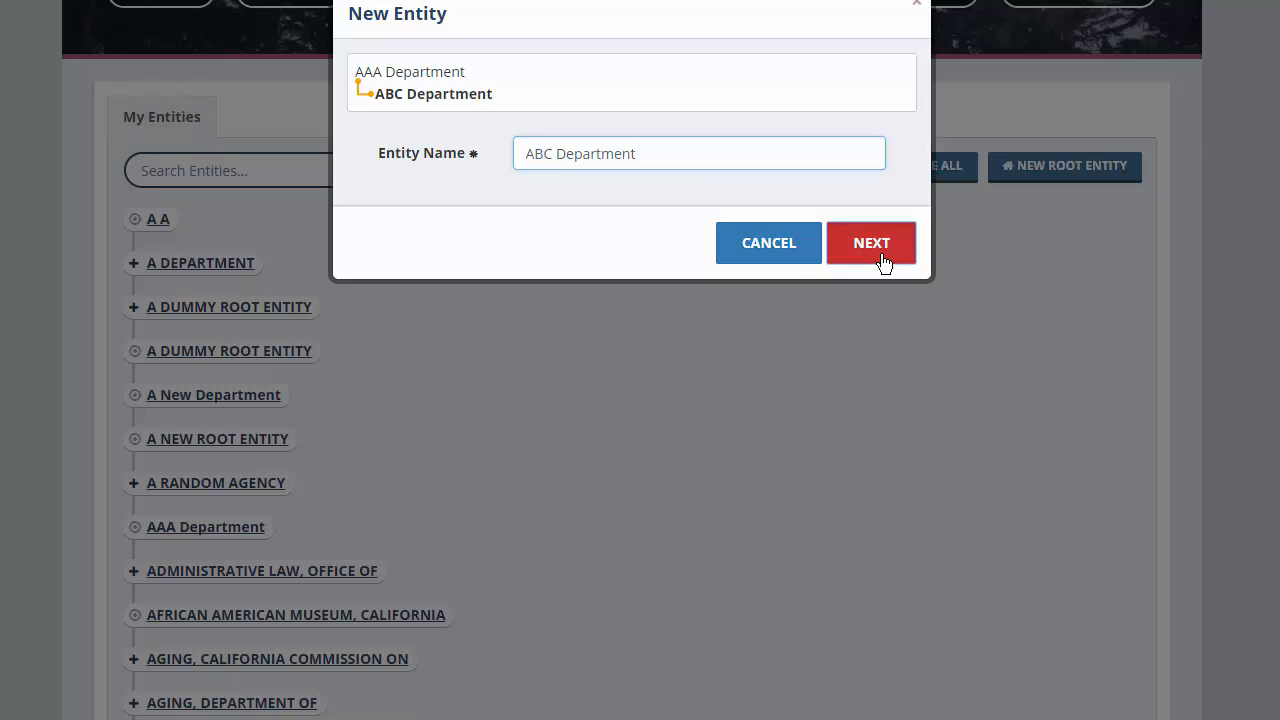
click(1040, 569)
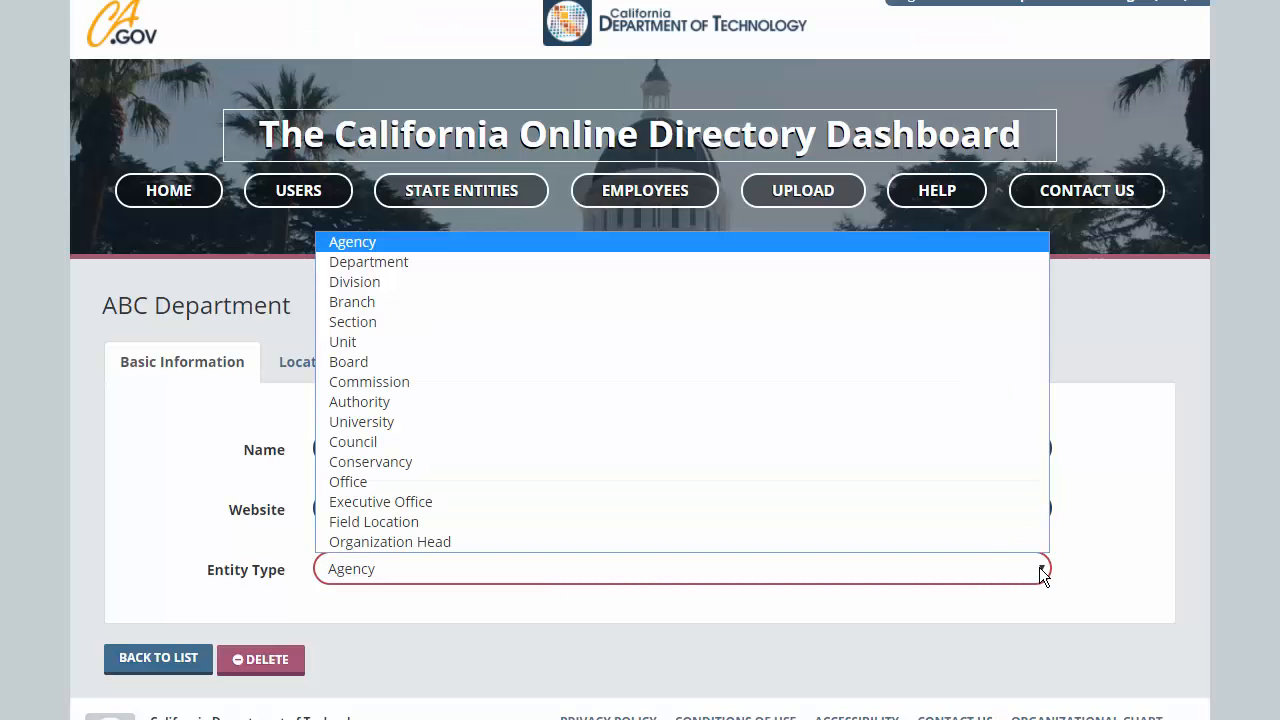
click(401, 262)
scroll(350, 330, down, 1)
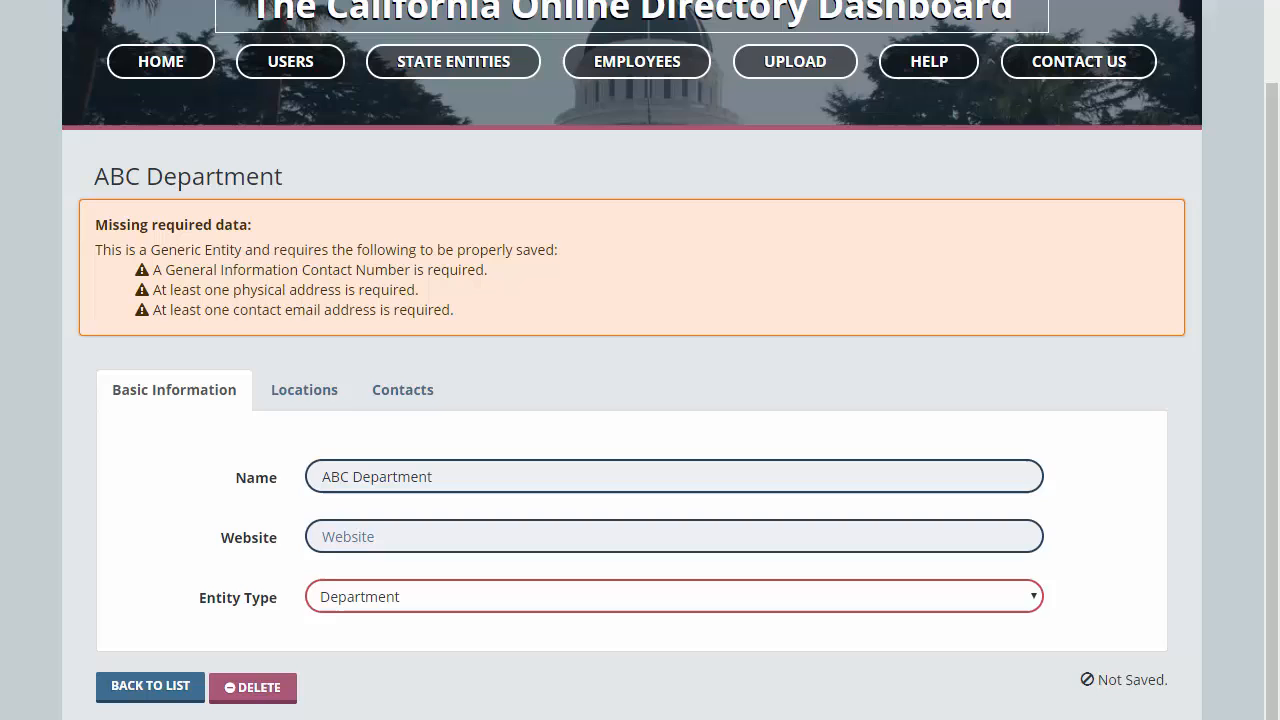
click(302, 392)
click(1121, 518)
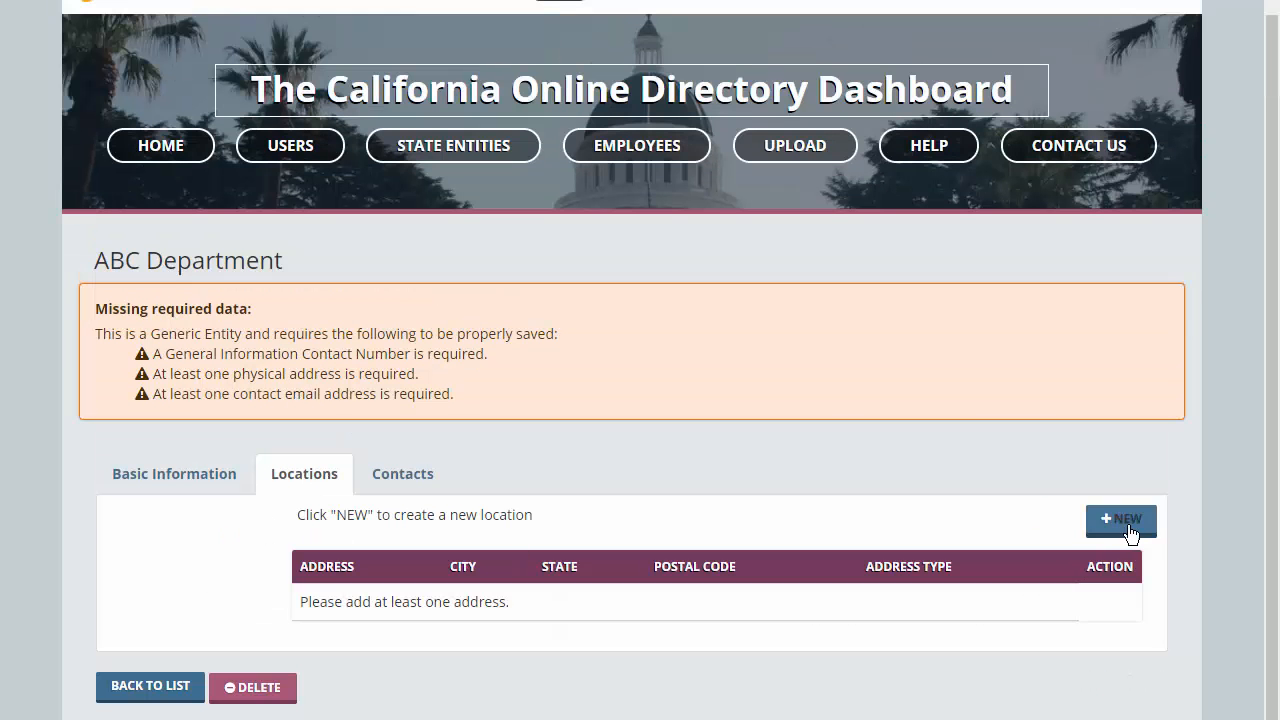
click(553, 68)
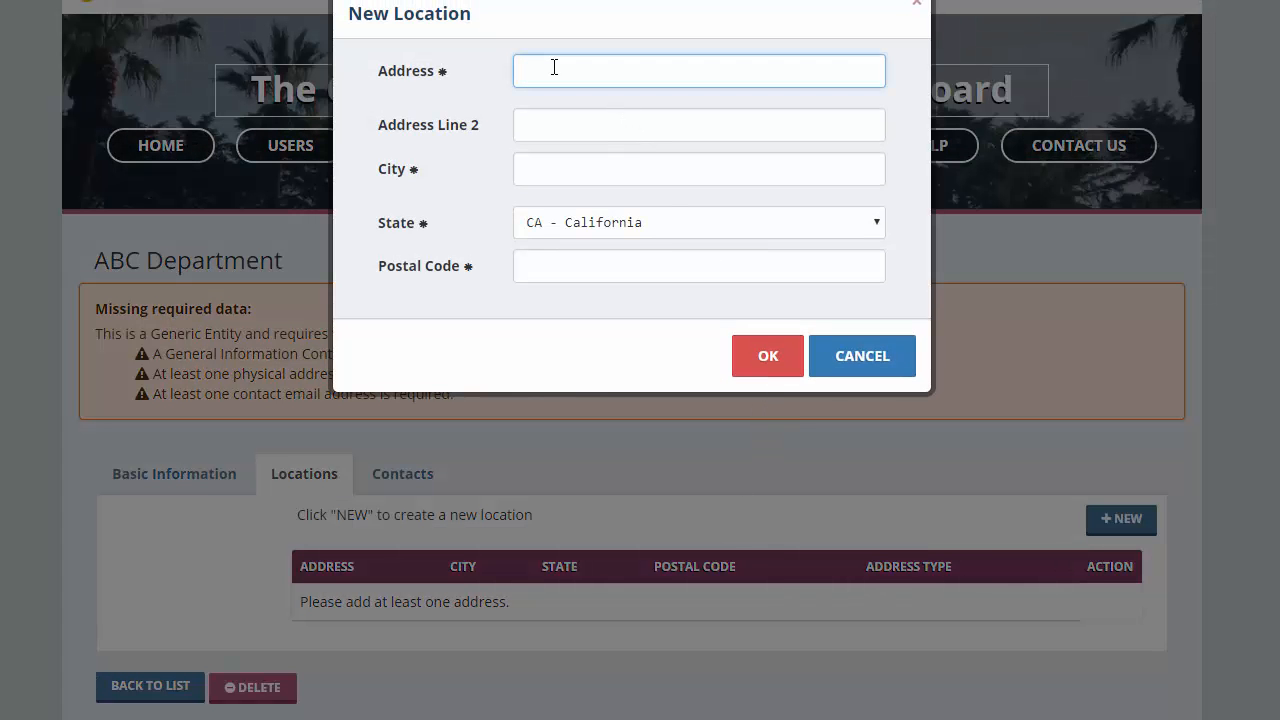
text(10860)
key(Down)
key(Return)
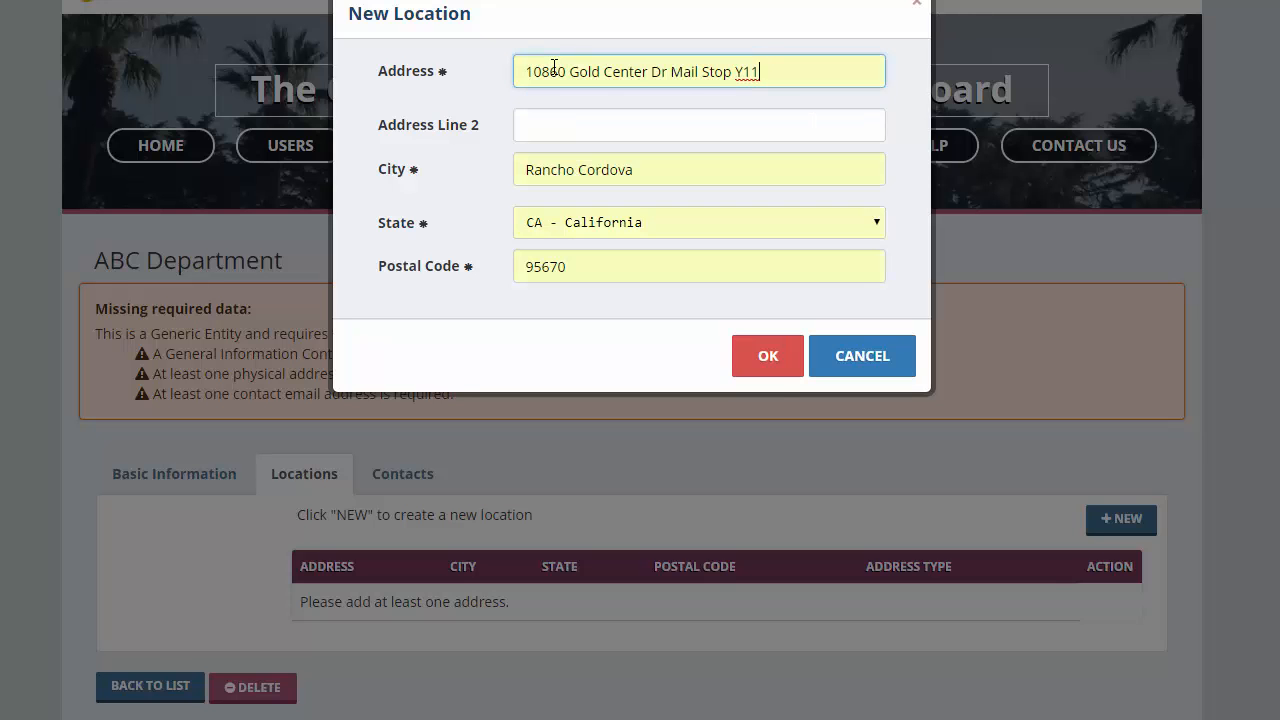
click(768, 358)
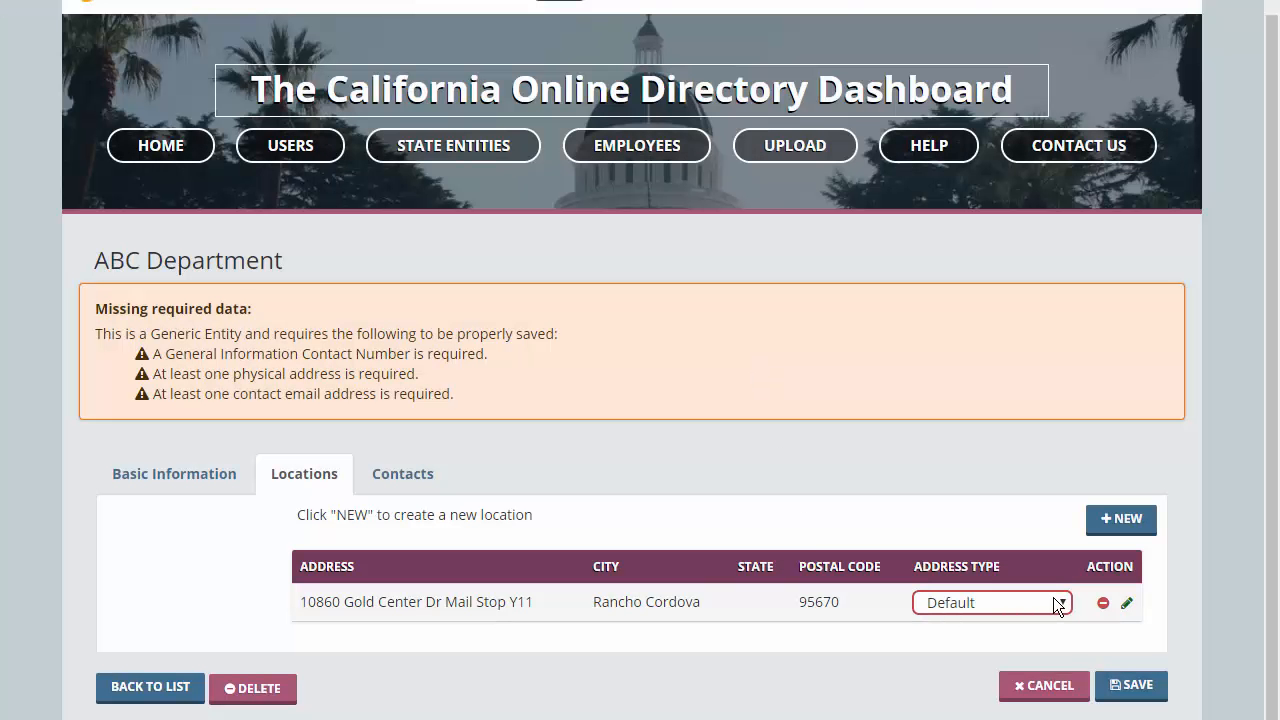
click(1055, 601)
click(983, 686)
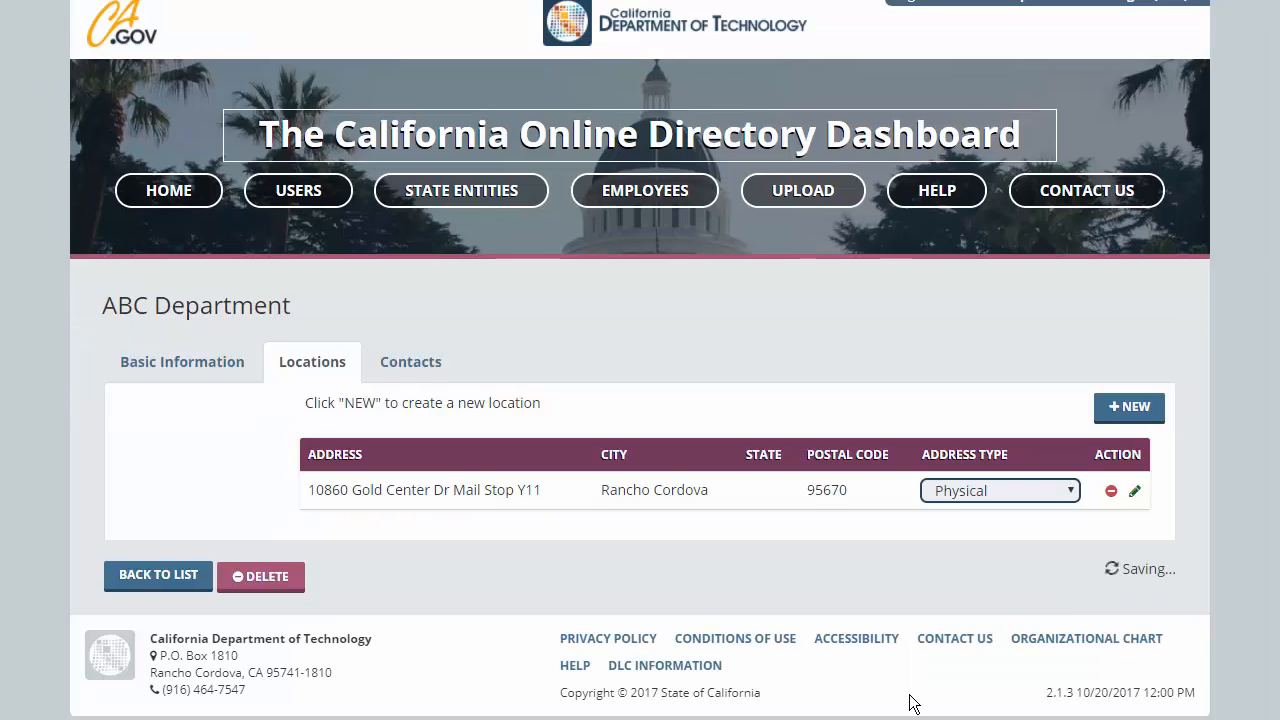
- Add a new contact to ABC Department with the contact's name, suggested phone number and e-mail
click(398, 503)
click(1119, 548)
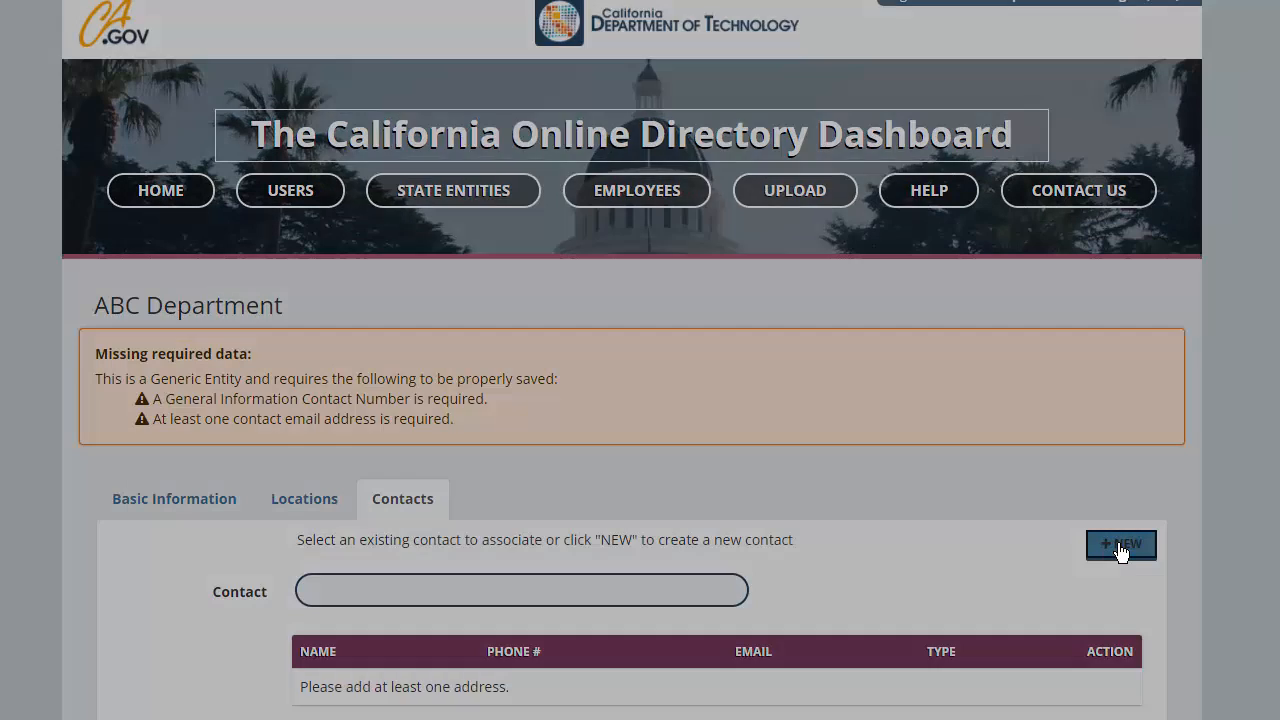
click(764, 67)
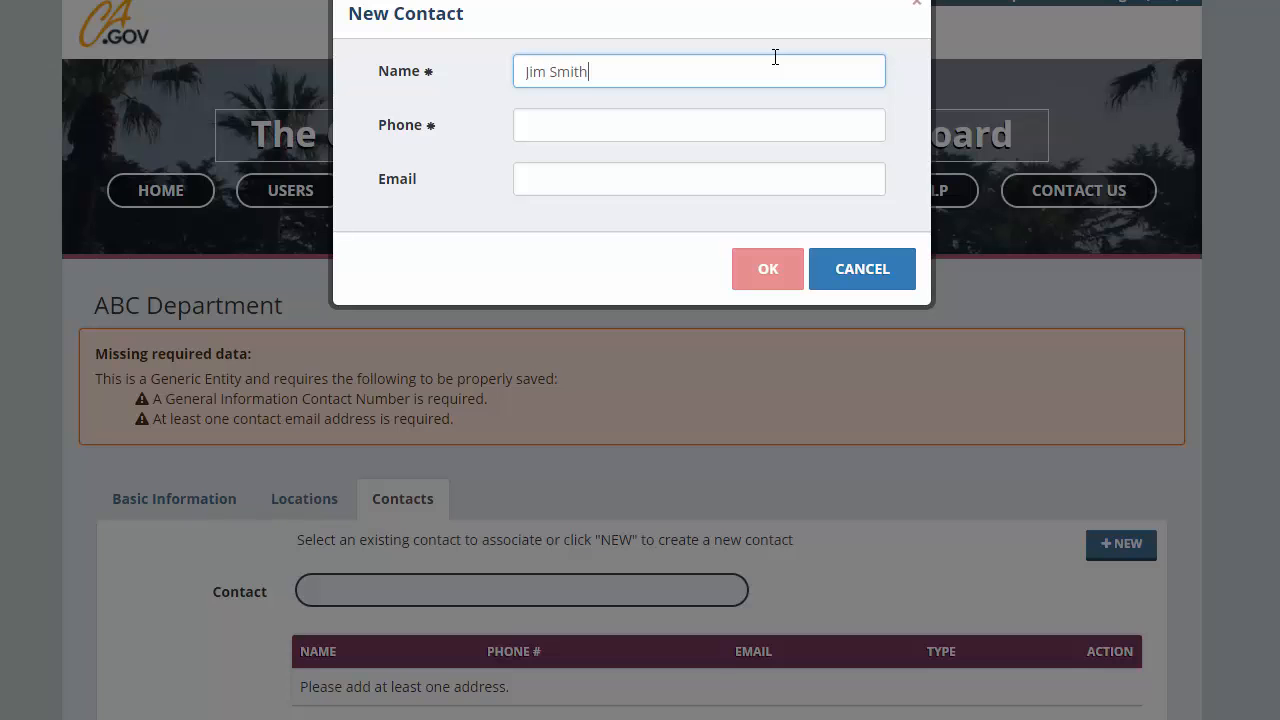
key(Tab)
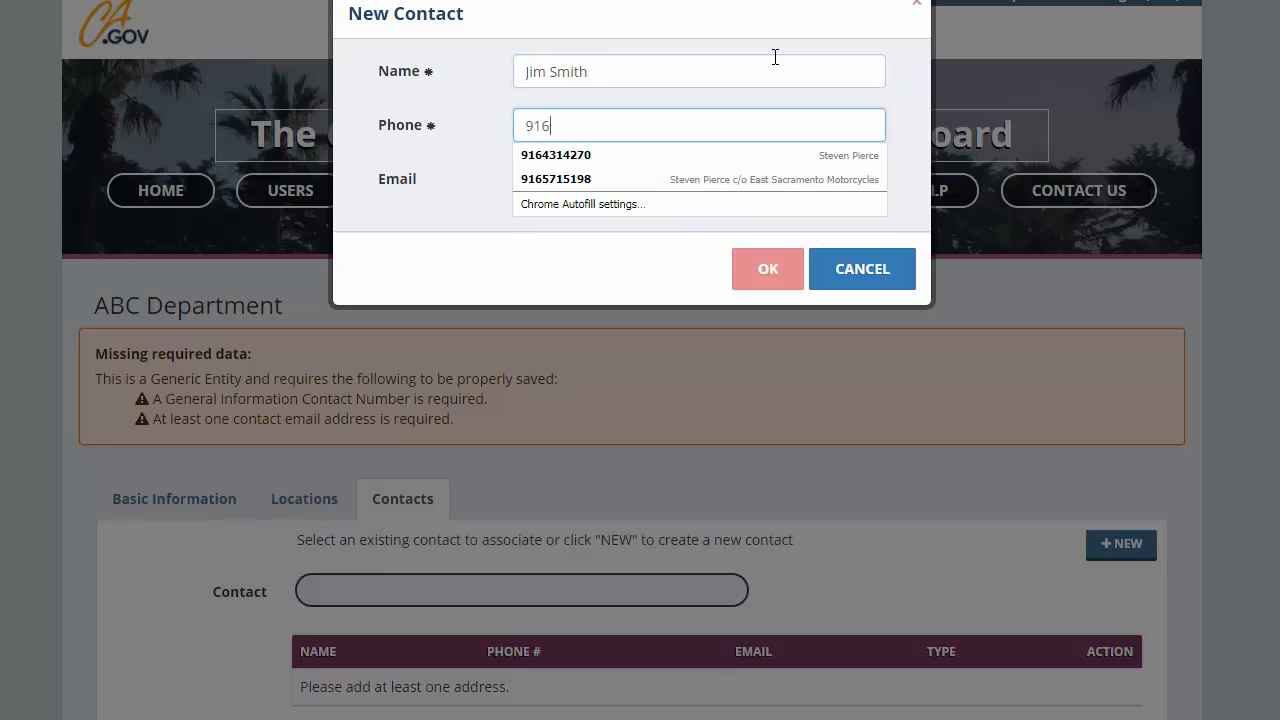
key(Down)
key(Return)
key(Tab)
key(Down)
key(Return)
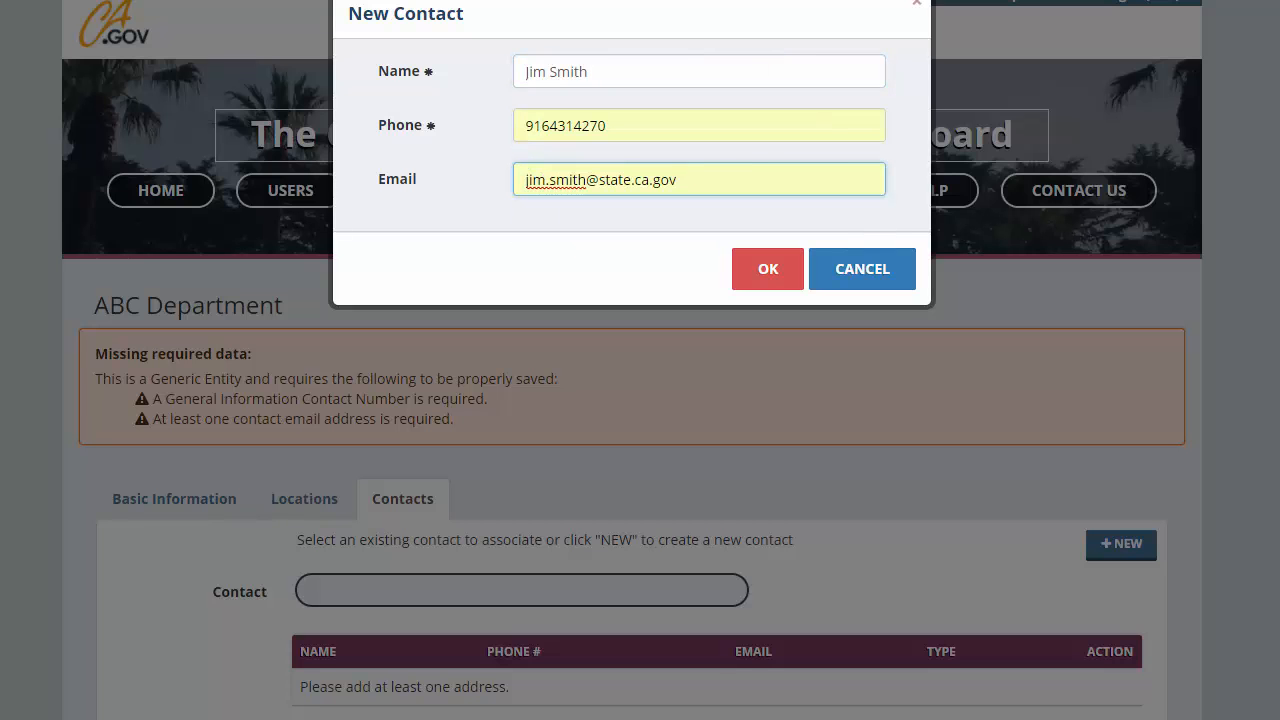
key(Return)
- Save ABC Department's changes and return to the entity list
scroll(1060, 631, down, 1)
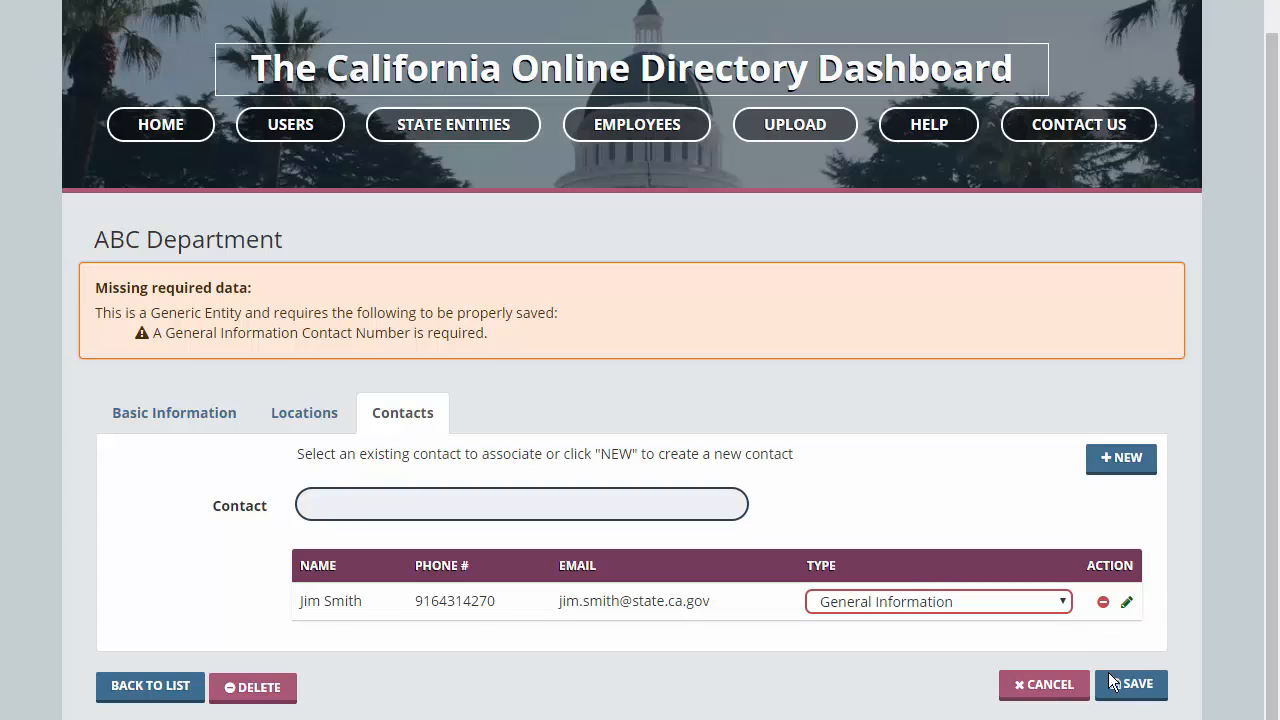
click(1140, 690)
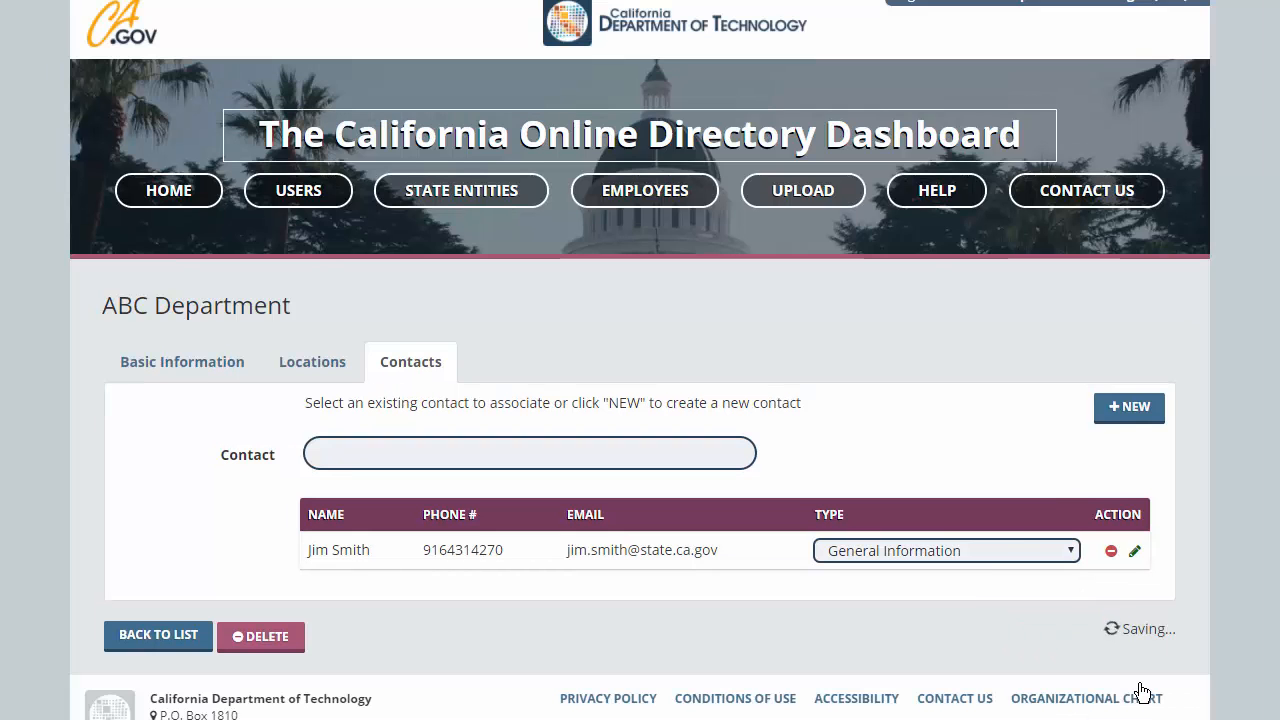
click(155, 642)
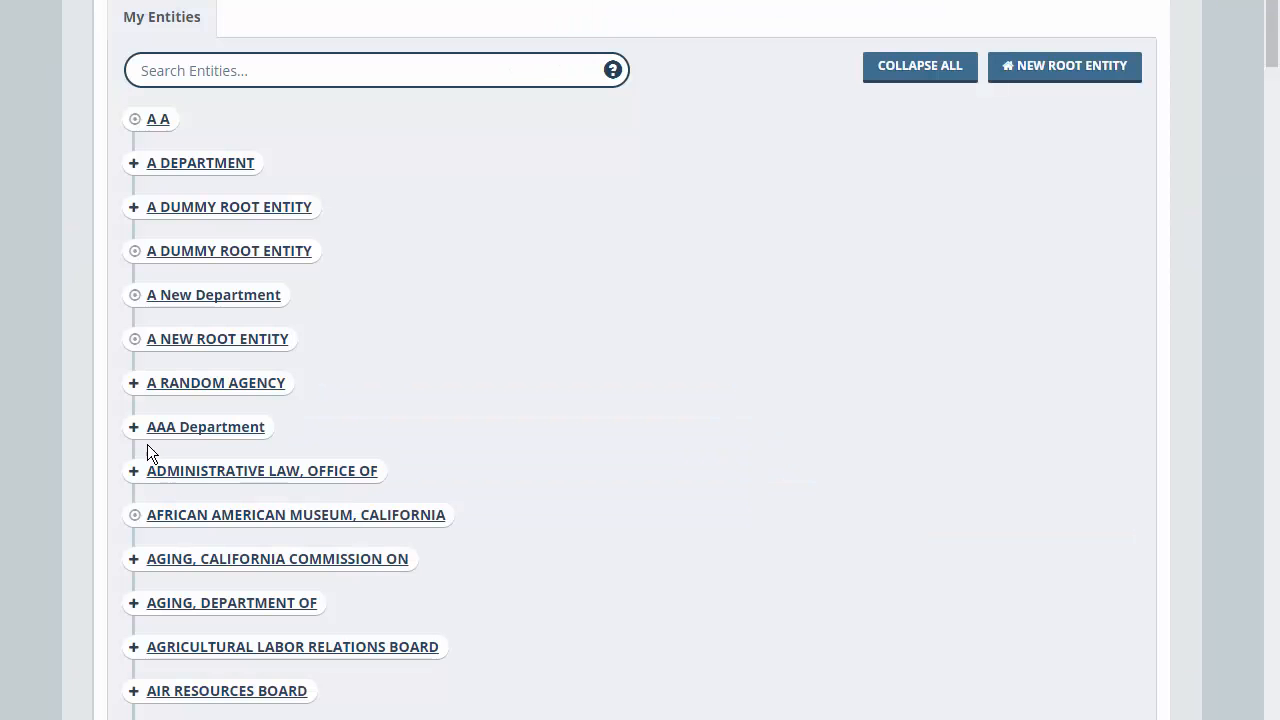
click(134, 430)
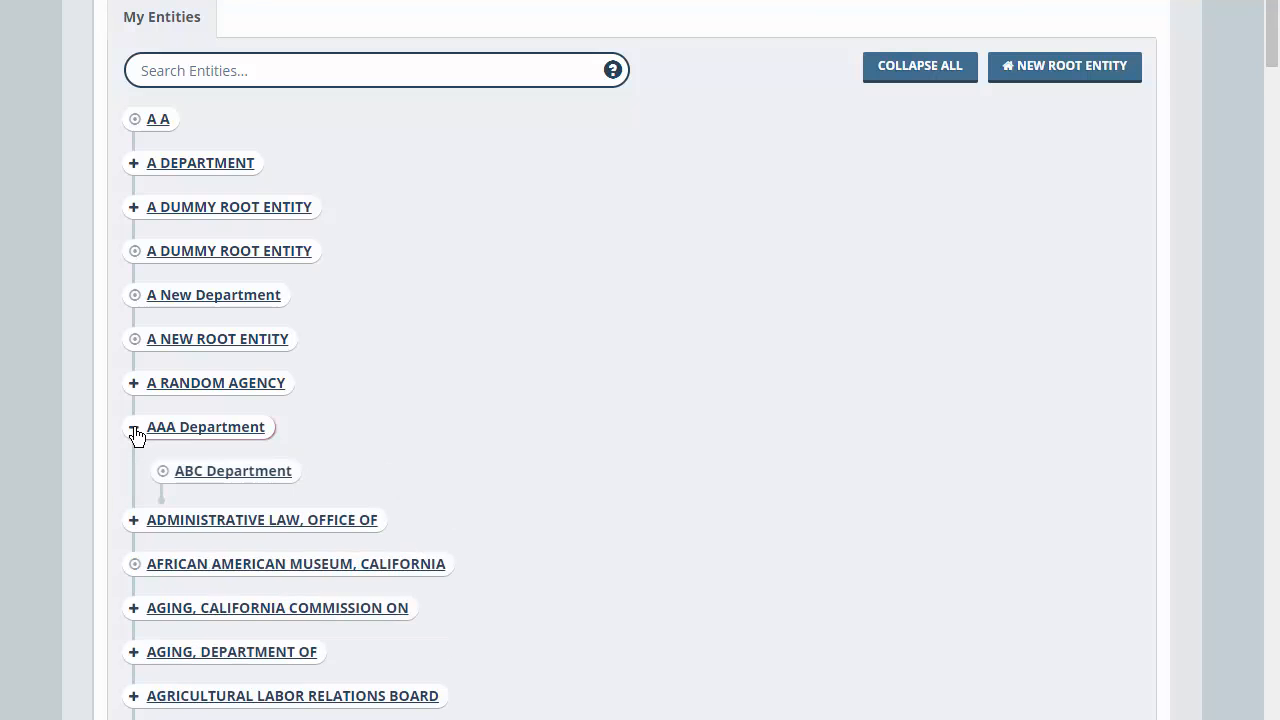
click(224, 472)
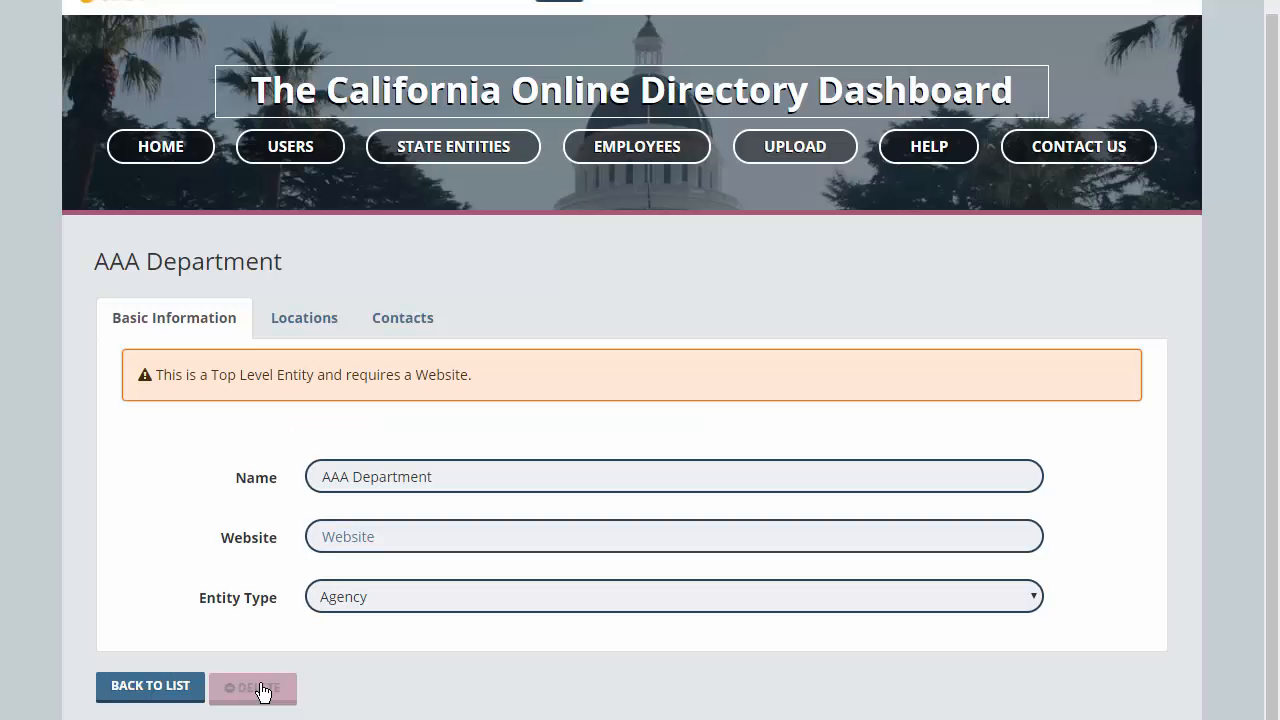
click(258, 689)
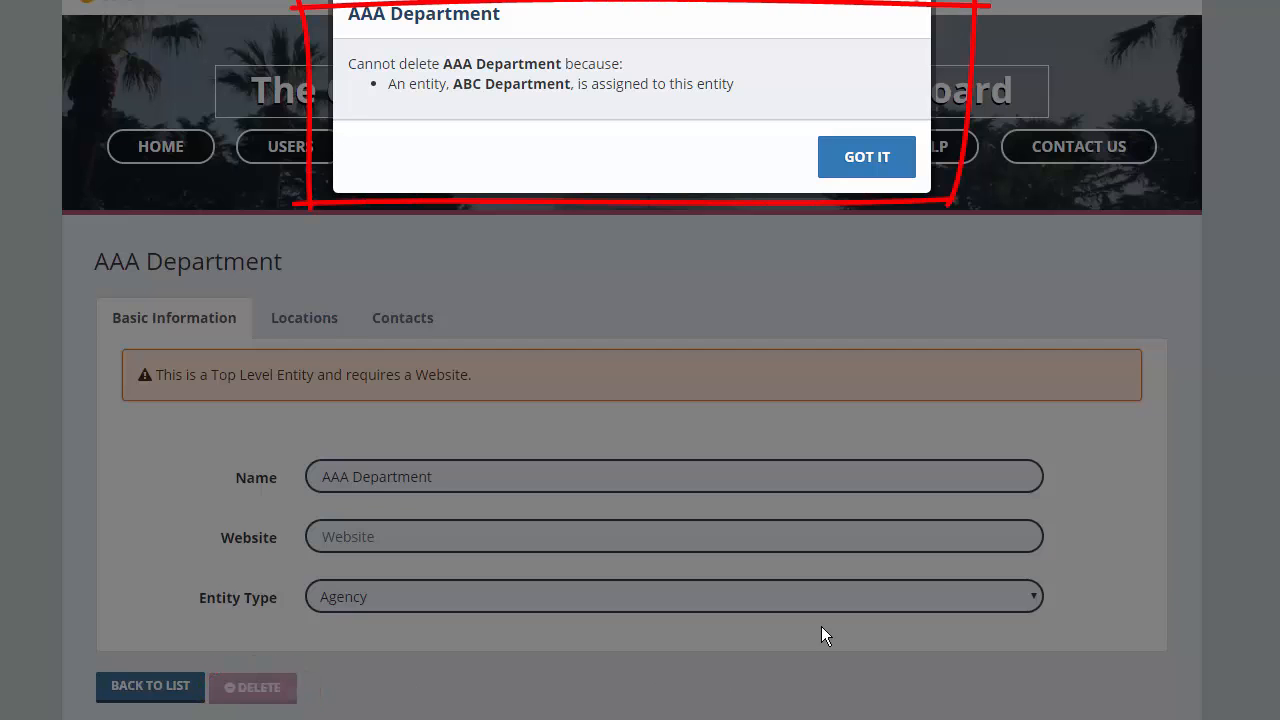
click(867, 161)
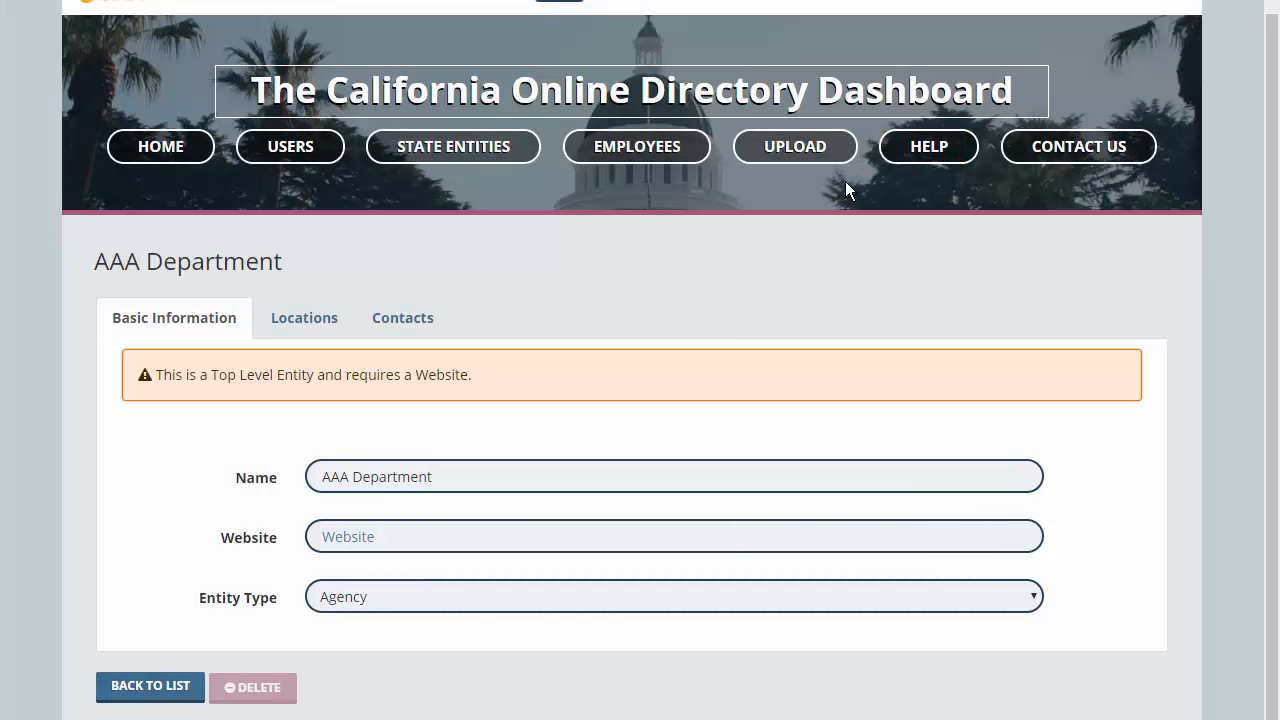
click(162, 688)
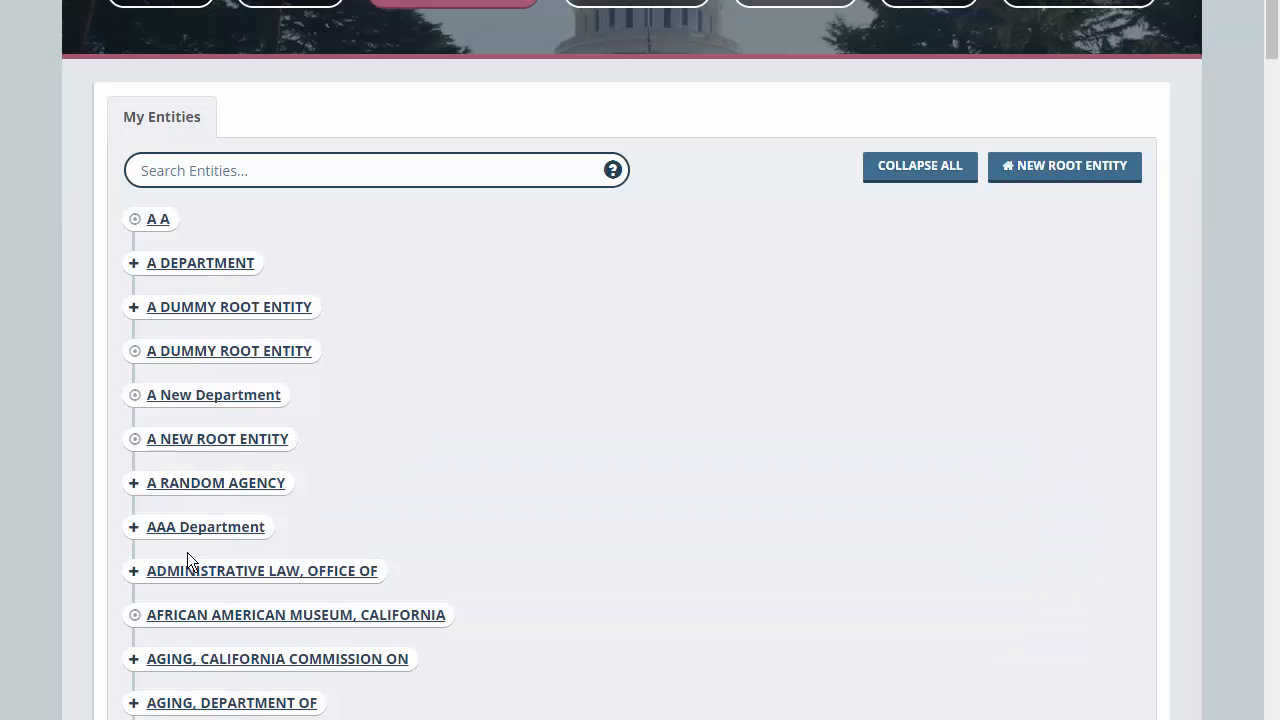
- Delete ABC Department from under AAA Department and return to the entity list
click(133, 527)
click(215, 574)
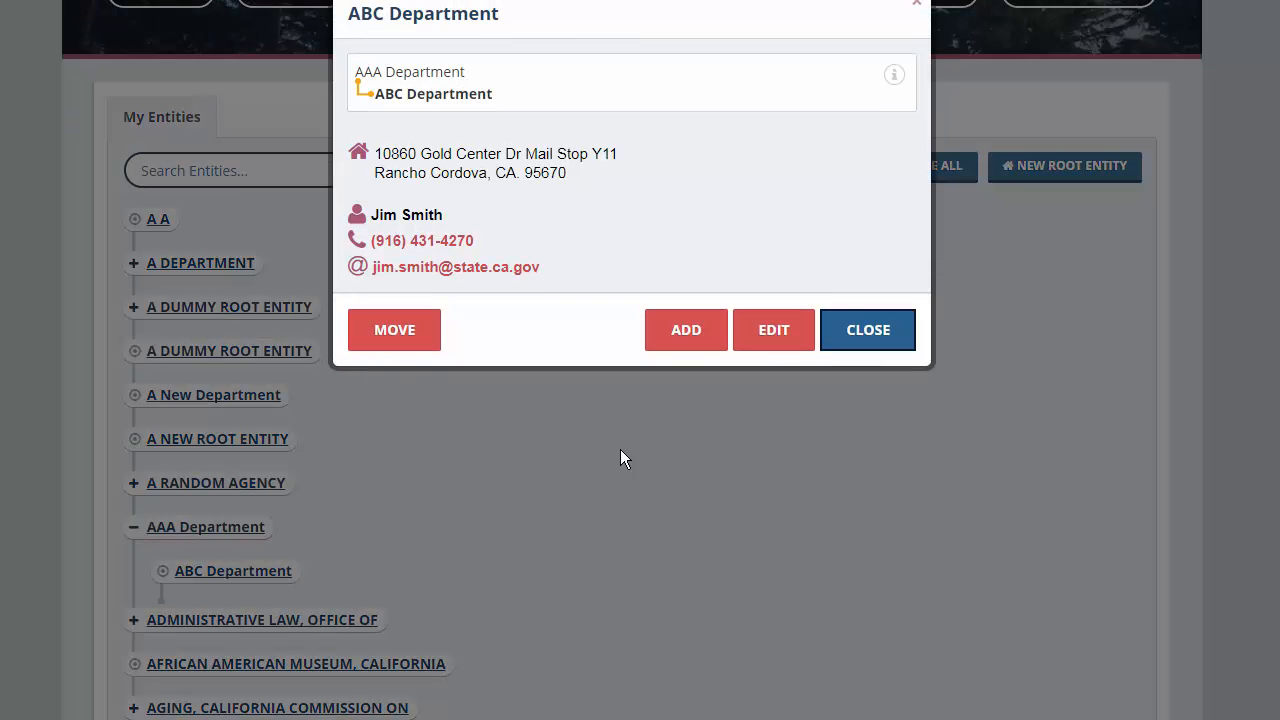
click(772, 347)
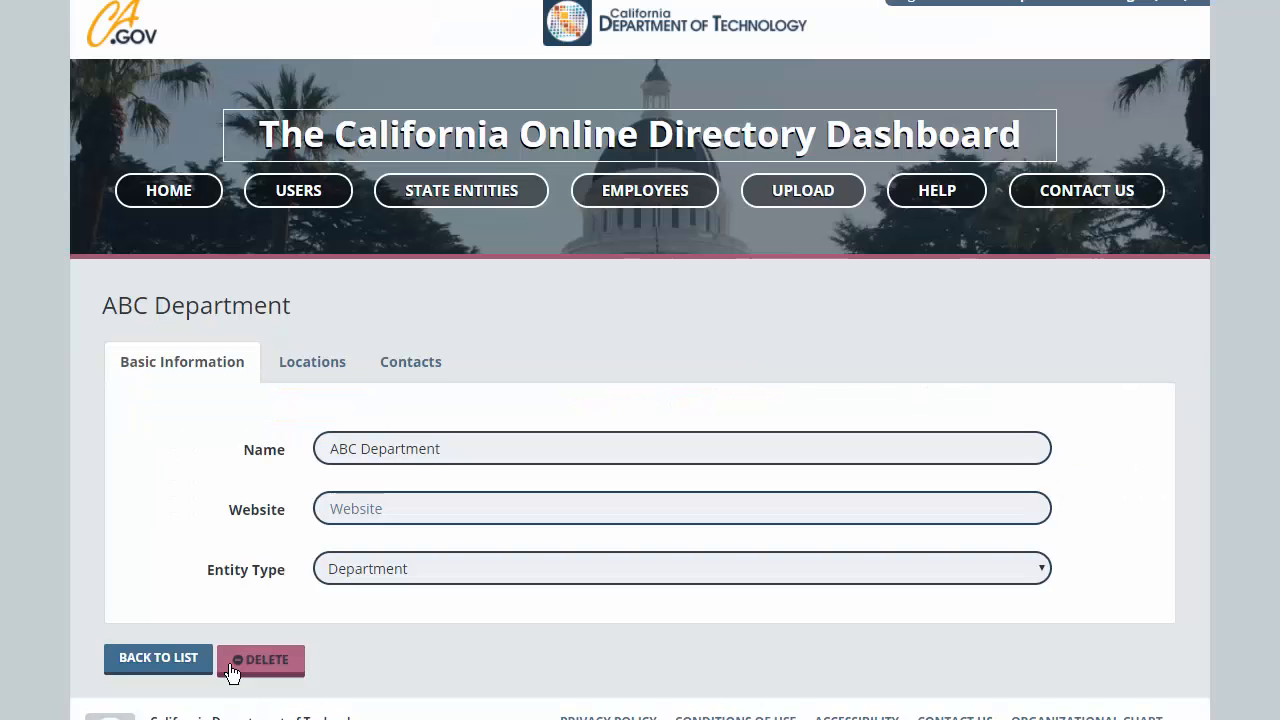
click(260, 655)
click(775, 148)
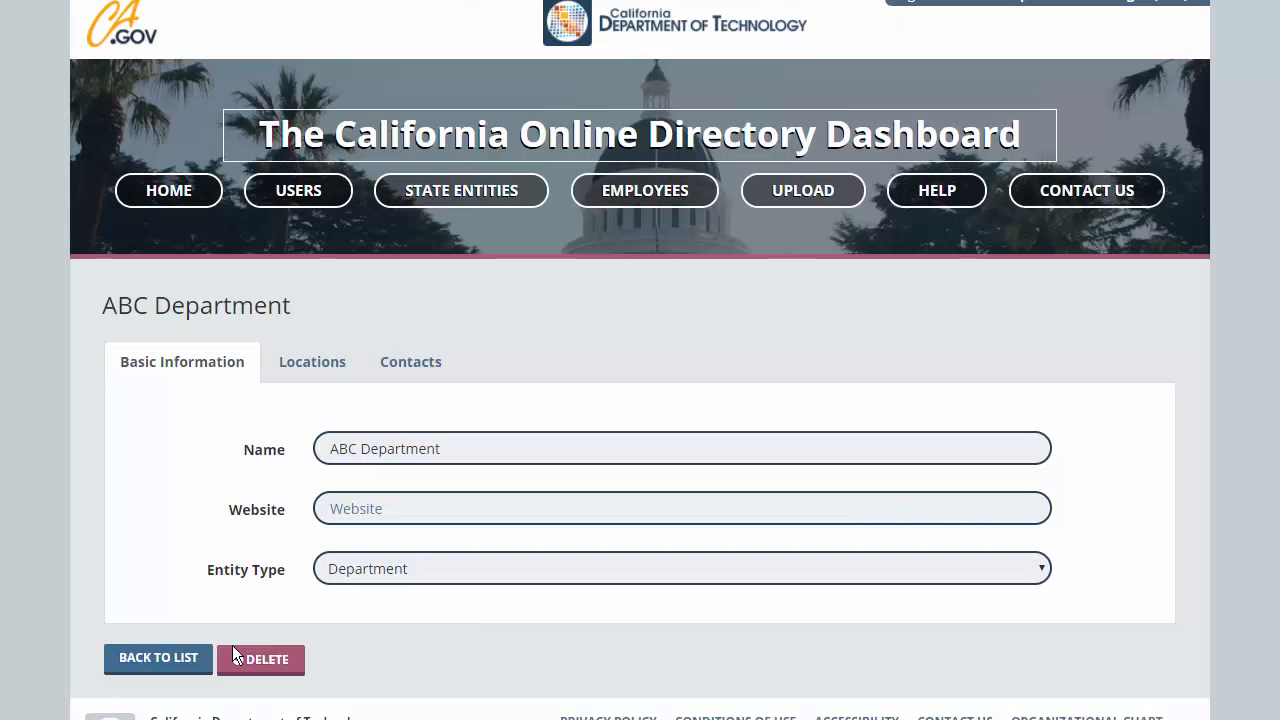
click(185, 658)
- Delete AAA Department, confirming the deletion
scroll(250, 570, down, 1)
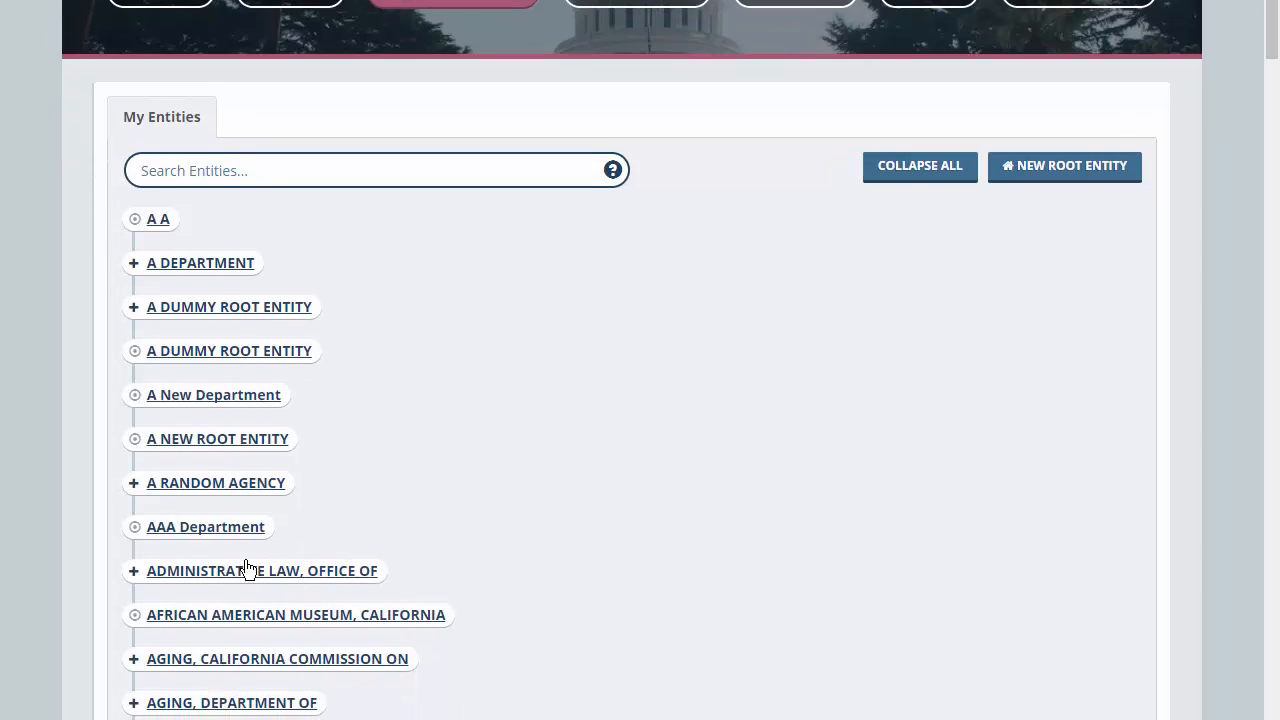
click(177, 527)
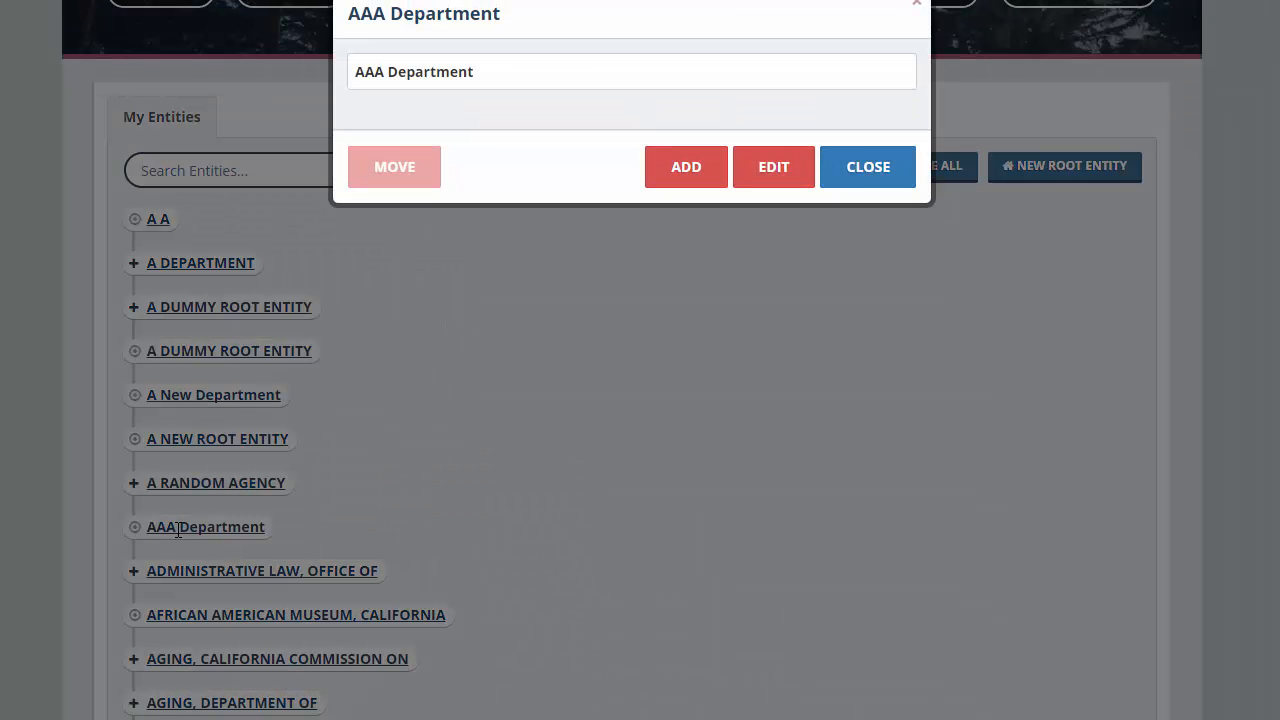
click(768, 170)
click(264, 692)
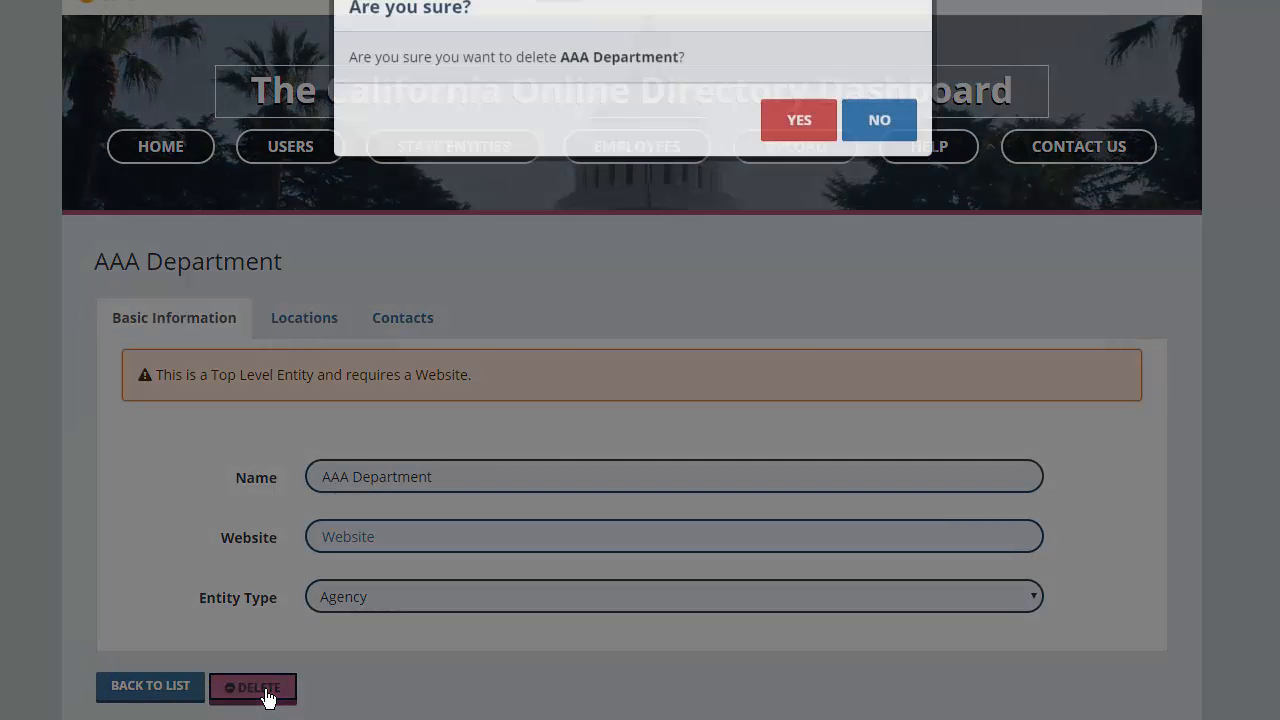
click(793, 124)
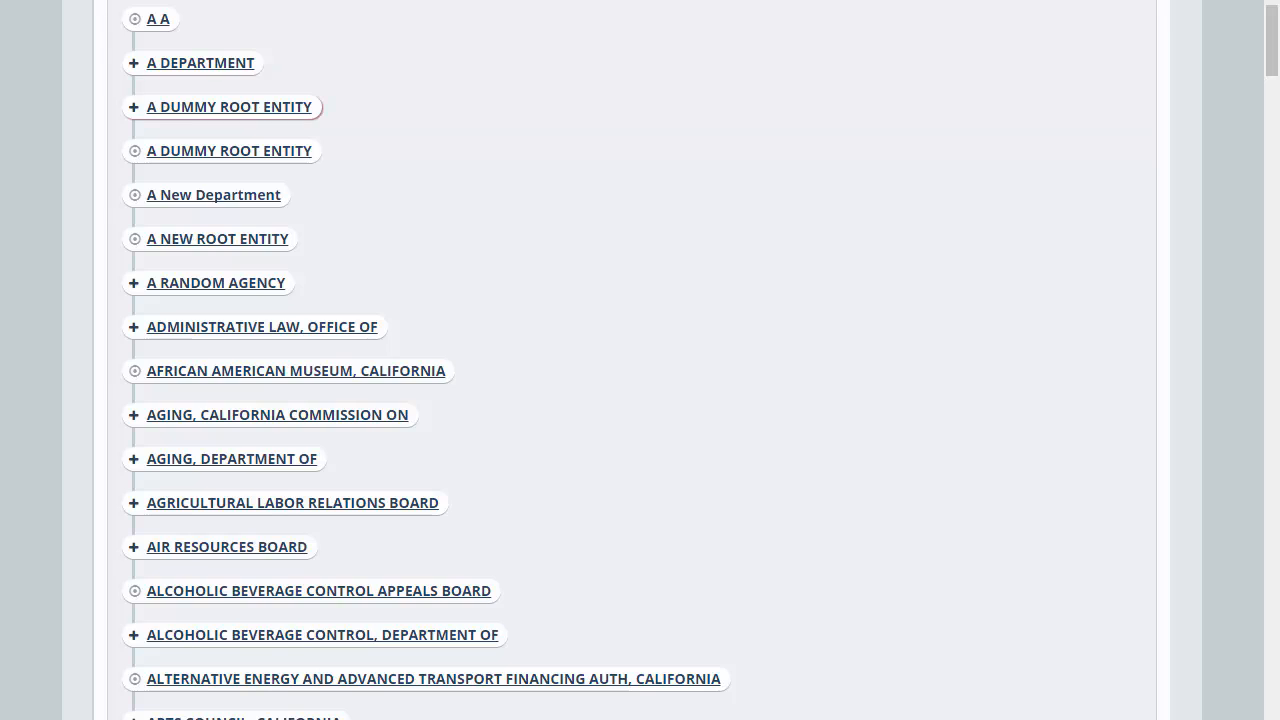
- Expand A DUMMY ROOT ENTITY to show its offices
click(134, 107)
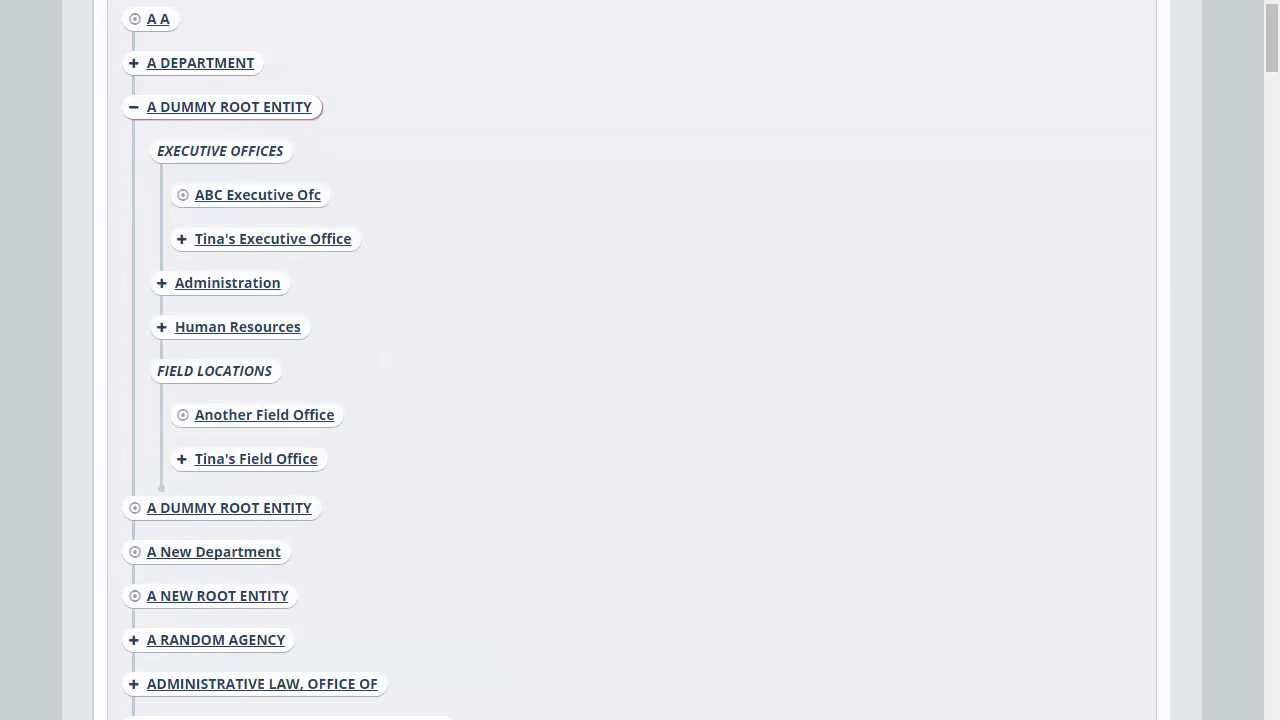